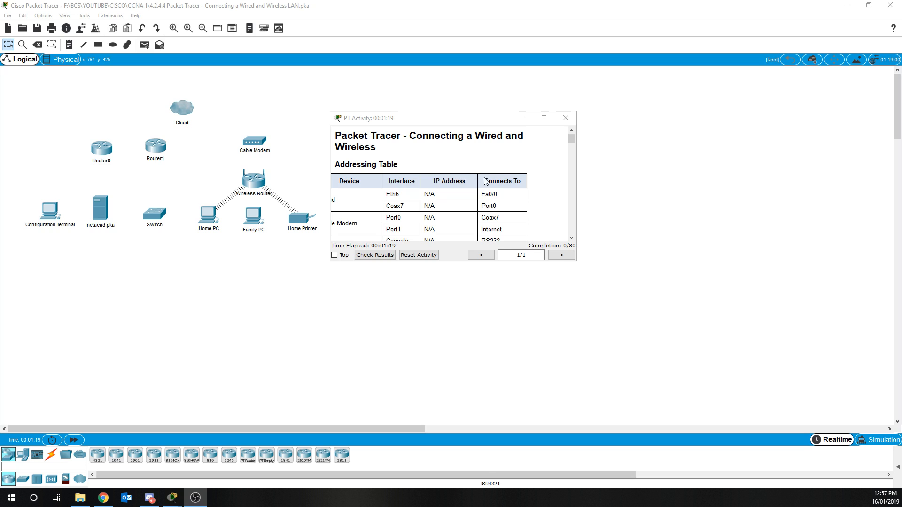
Read through the PT Activity instructions, from the addressing table and cabling parts to the scoring rubric, and return to the logical topology.
left_click(545, 119)
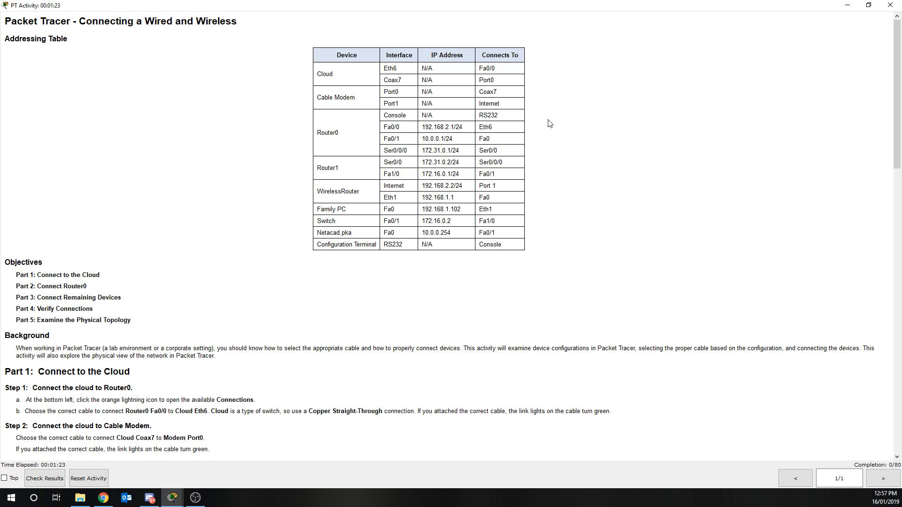
scroll(336, 340, "down", 3)
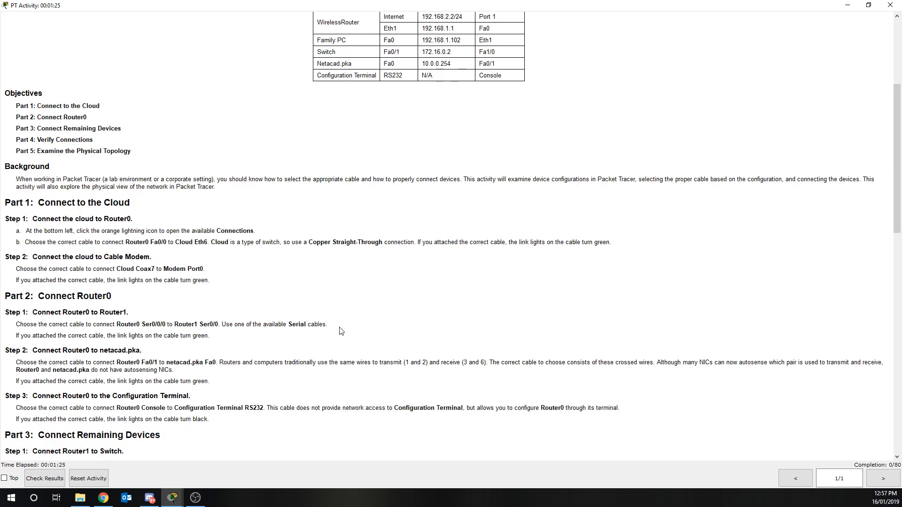
scroll(341, 332, "down", 1)
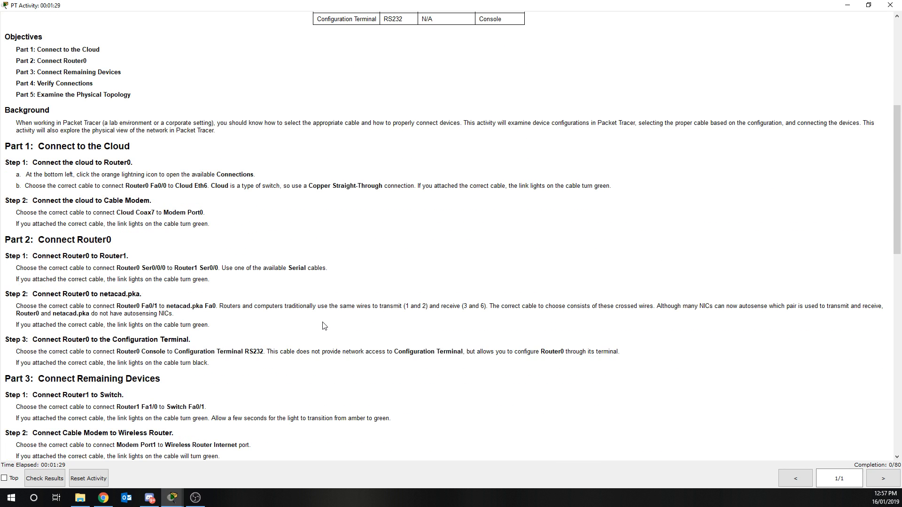
scroll(324, 326, "down", 3)
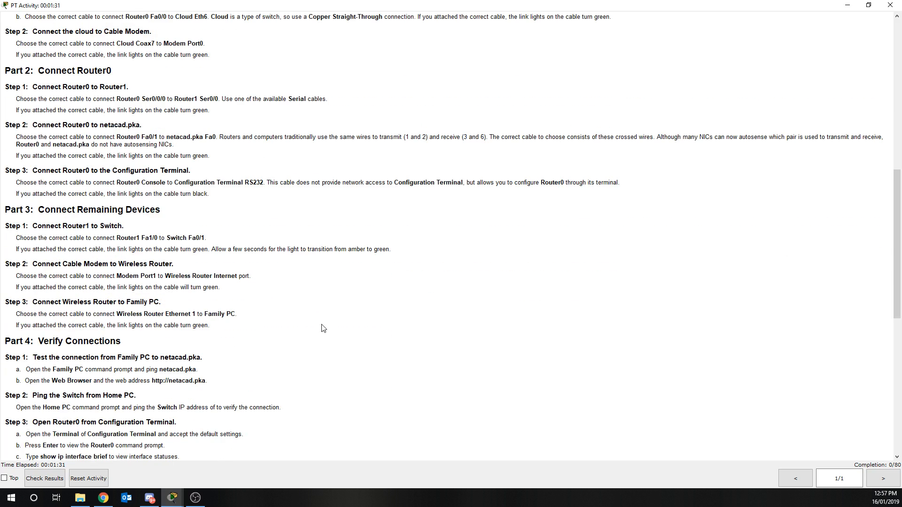
scroll(324, 328, "down", 2)
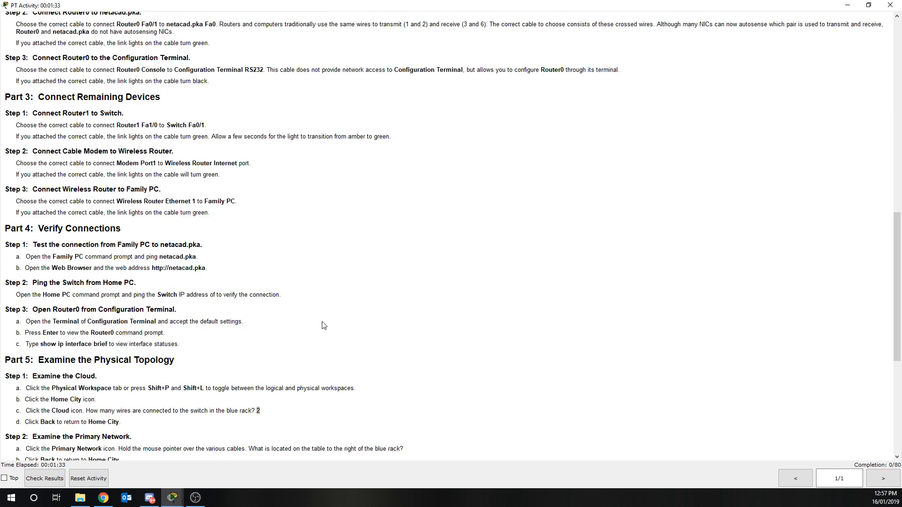
scroll(324, 326, "down", 4)
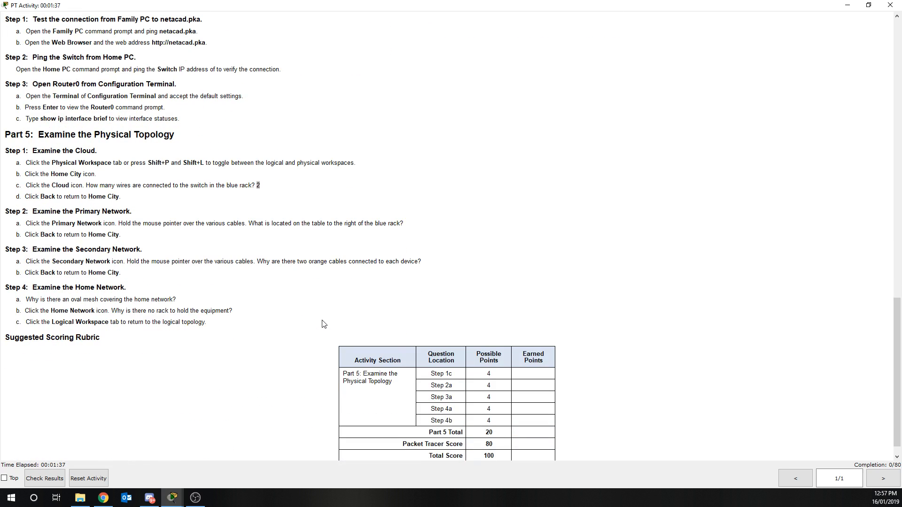
scroll(324, 325, "up", 1)
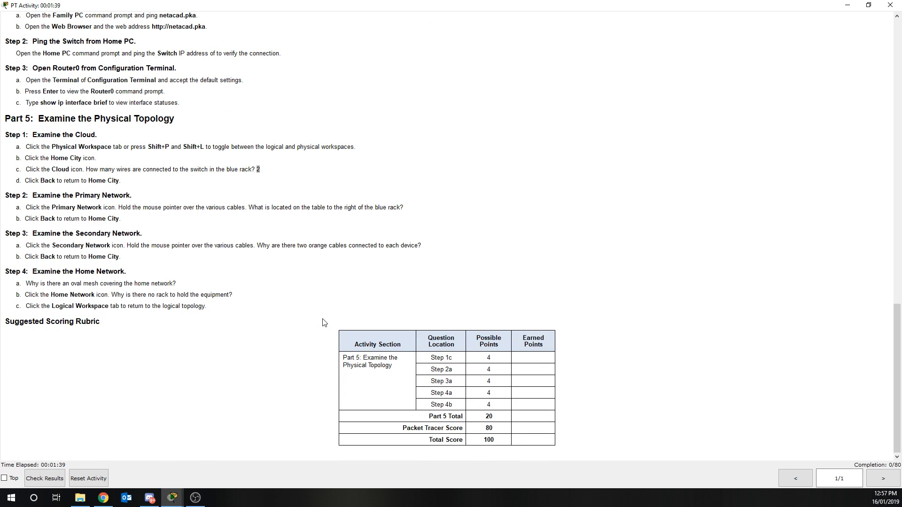
scroll(329, 314, "up", 2)
scroll(330, 312, "up", 3)
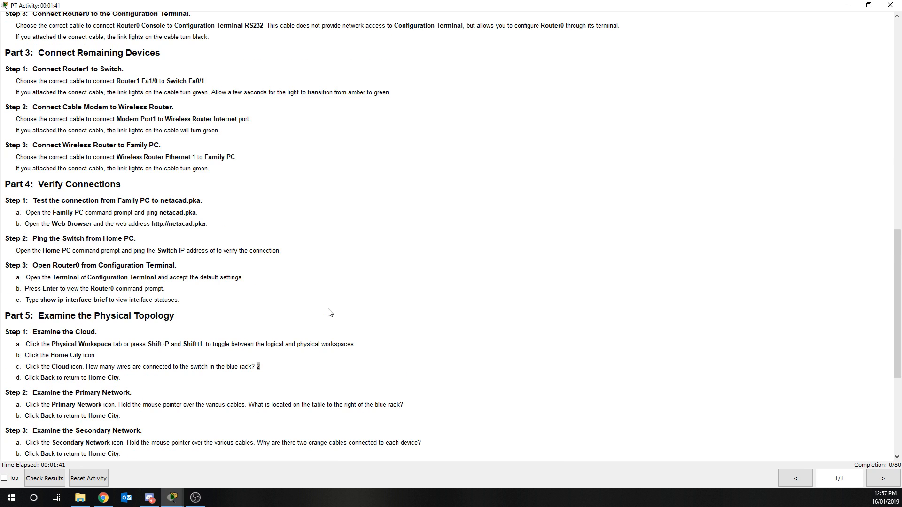
scroll(329, 313, "up", 2)
left_click(868, 5)
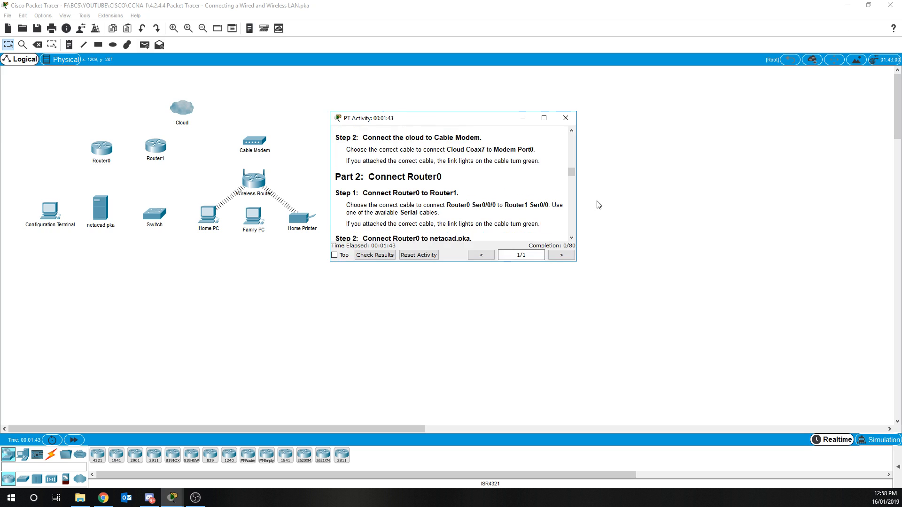
key("alt+Tab")
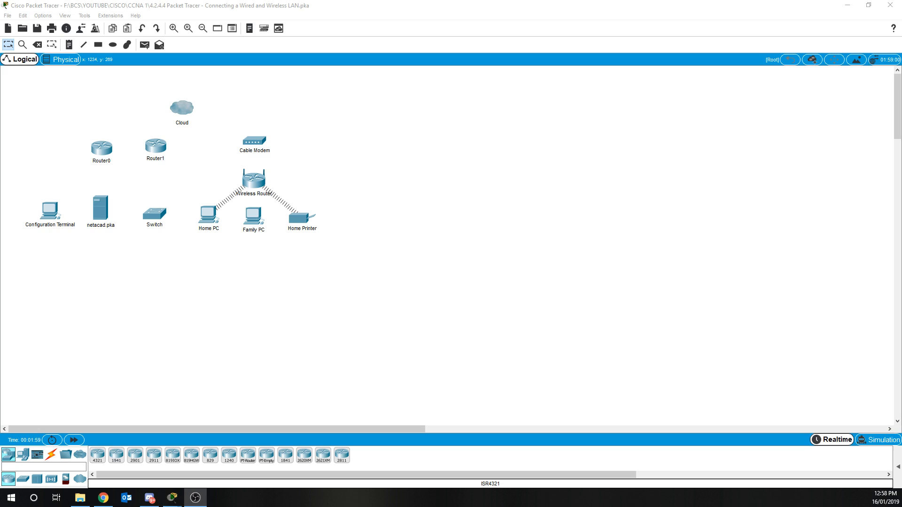
Connect Cloud Ethernet6 to Router0 FastEthernet0/0 with a Copper Straight-Through cable.
left_click(181, 112)
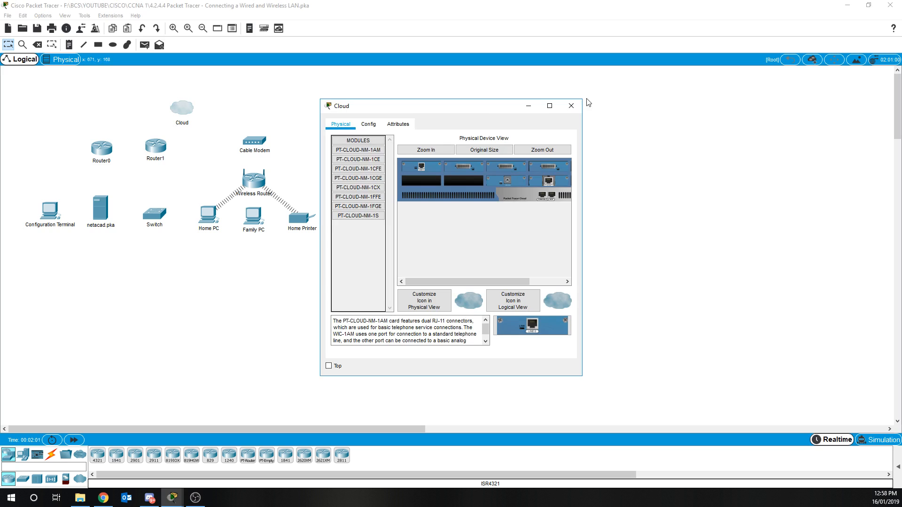
left_click(571, 105)
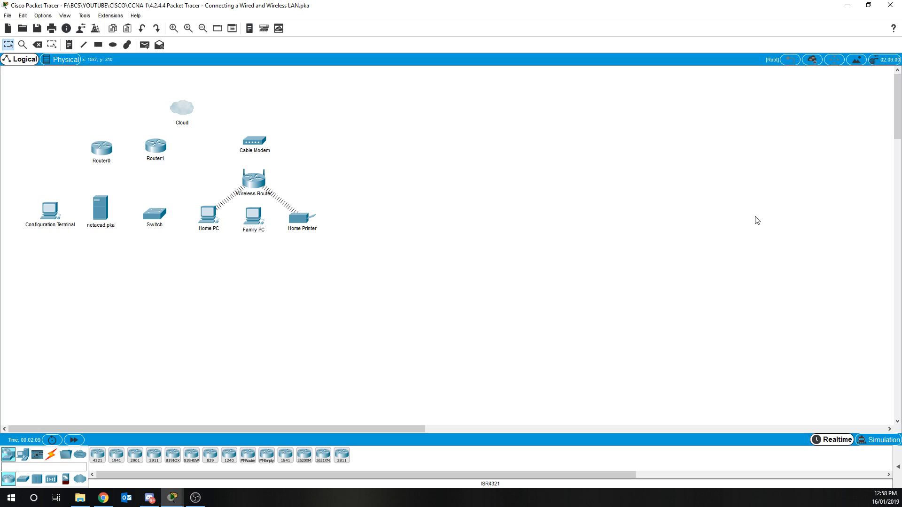
left_click(53, 456)
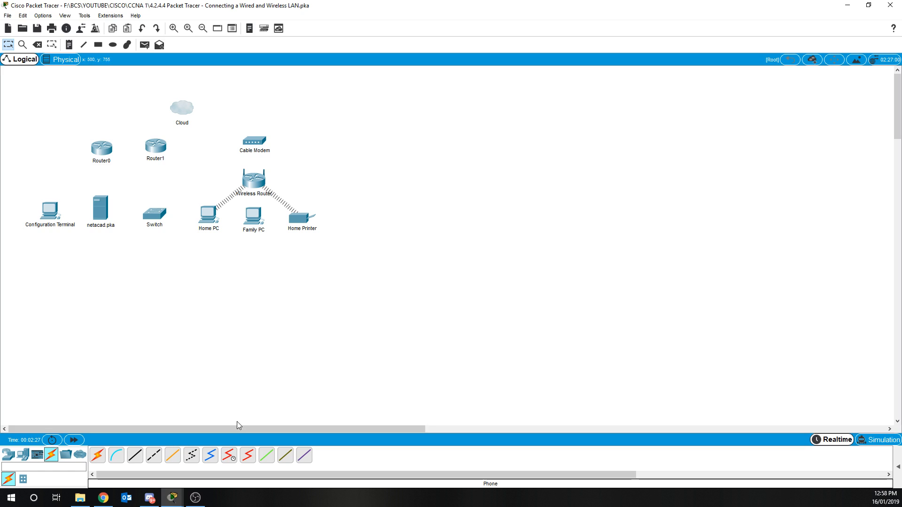
left_click(135, 455)
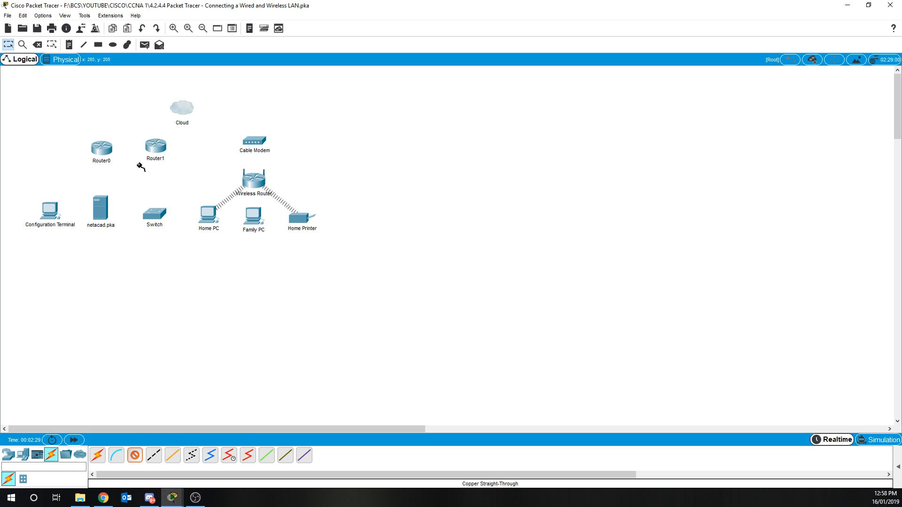
left_click(183, 114)
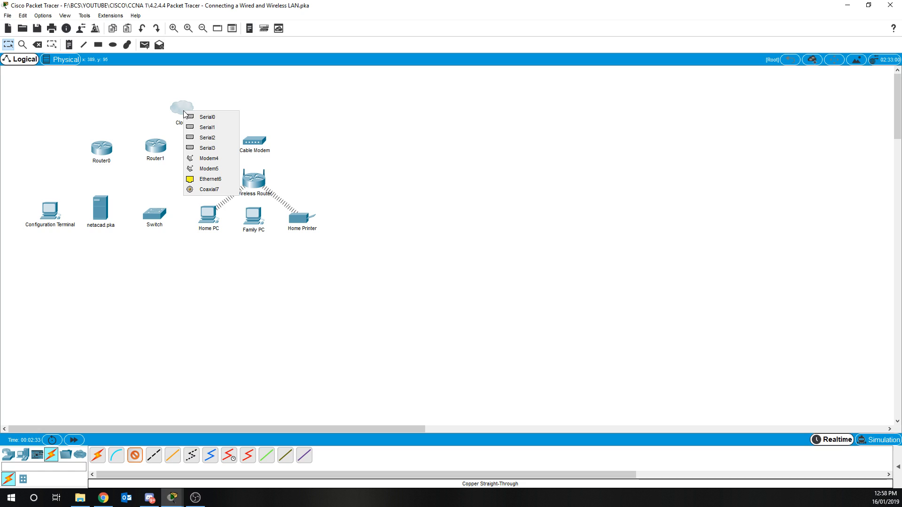
left_click(225, 179)
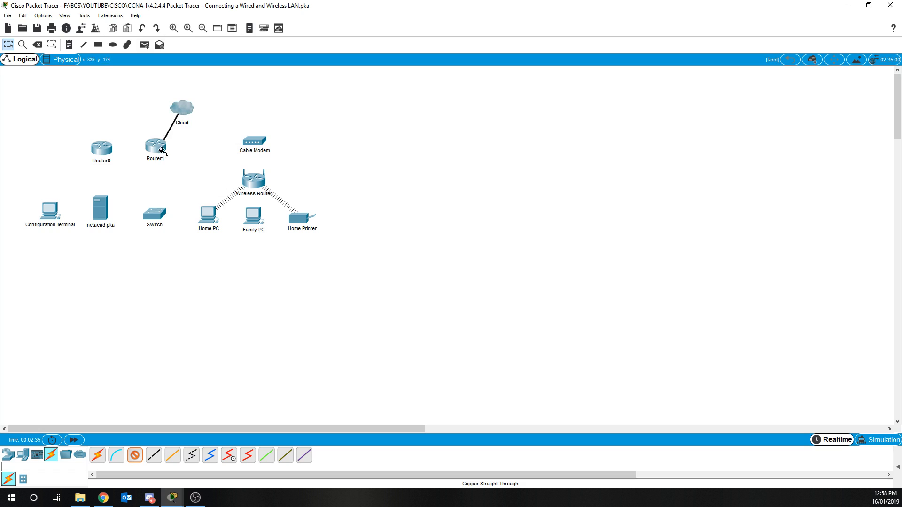
left_click(103, 149)
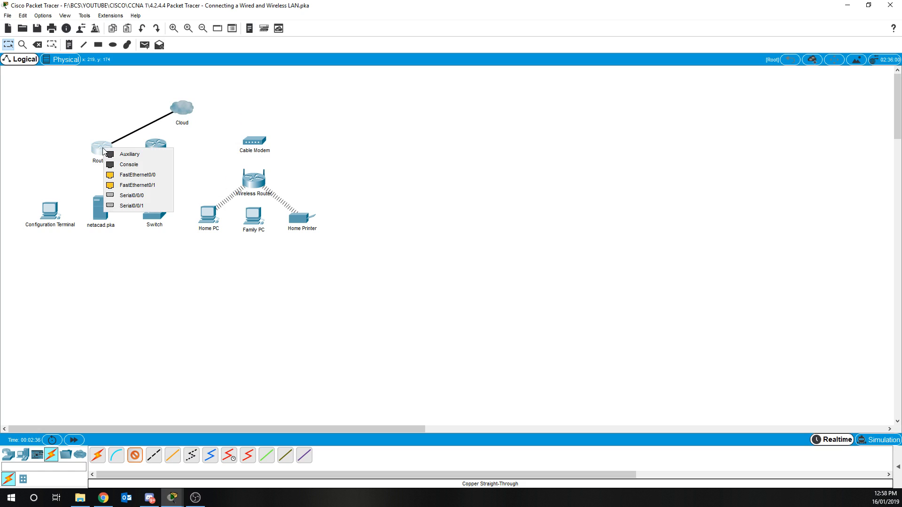
left_click(153, 175)
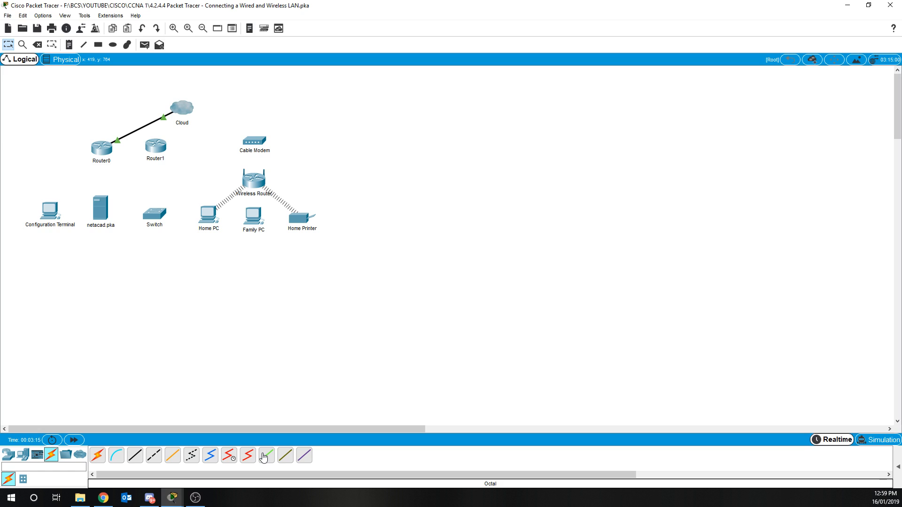
Connect Cloud Coaxial7 to Port0 of the Cable Modem with a Coaxial cable.
left_click(211, 461)
left_click(184, 108)
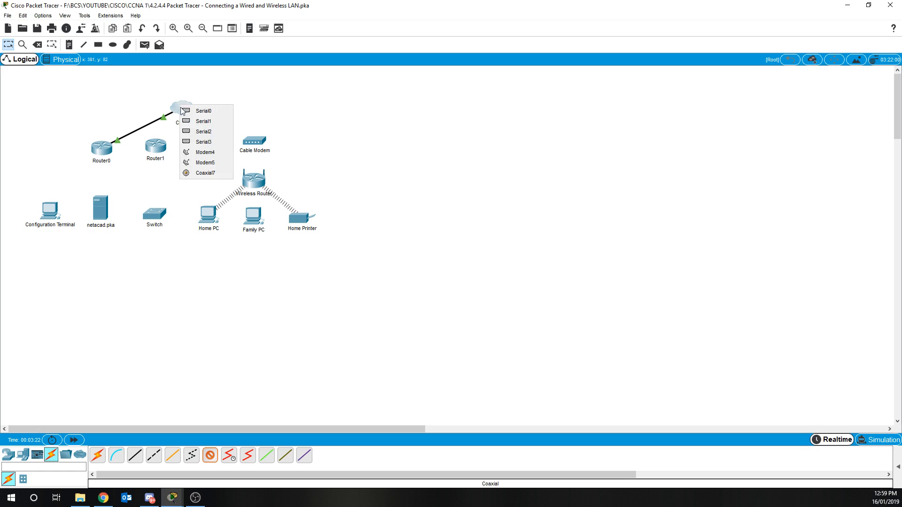
left_click(202, 174)
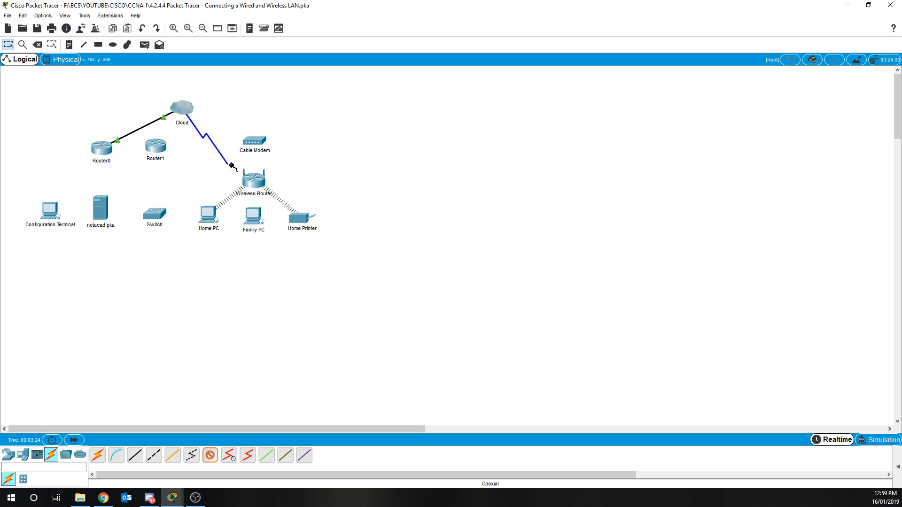
left_click(254, 142)
left_click(271, 146)
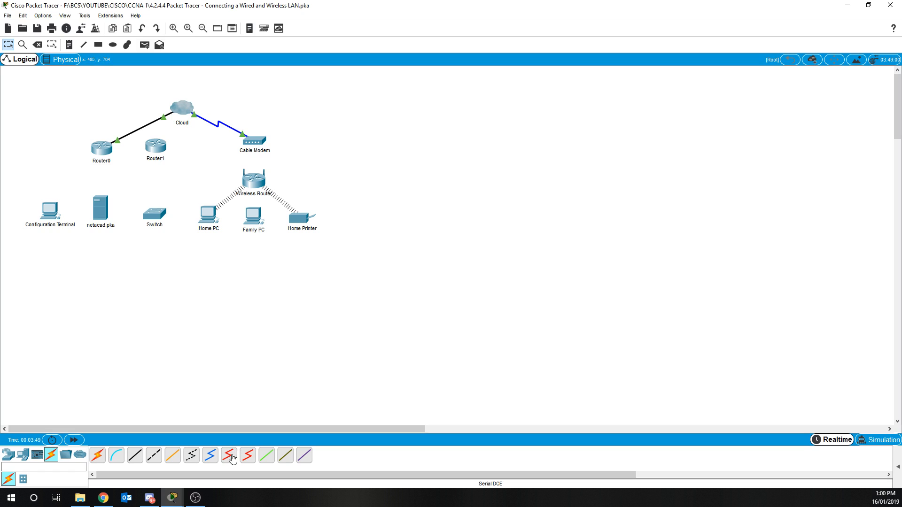
Connect Router0 Serial0/0/0 to Router1 Serial0/0 with a Serial DCE cable.
left_click(230, 461)
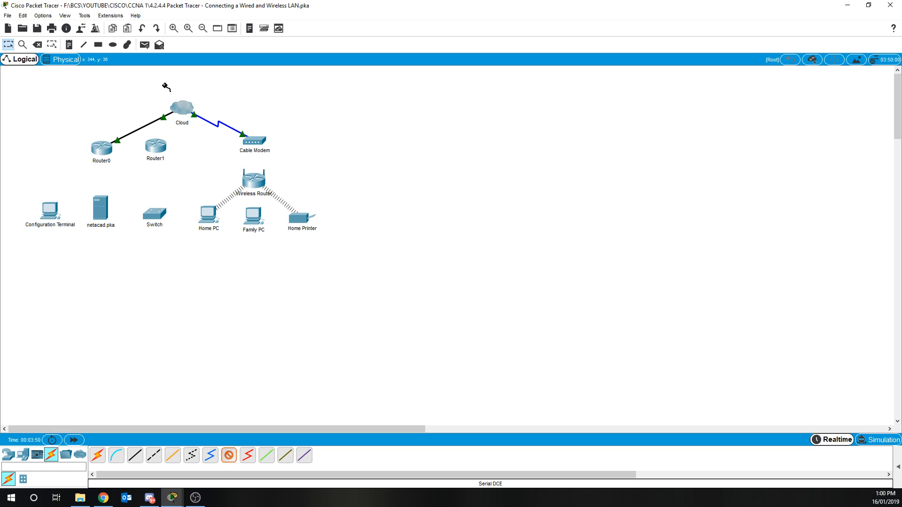
left_click(101, 151)
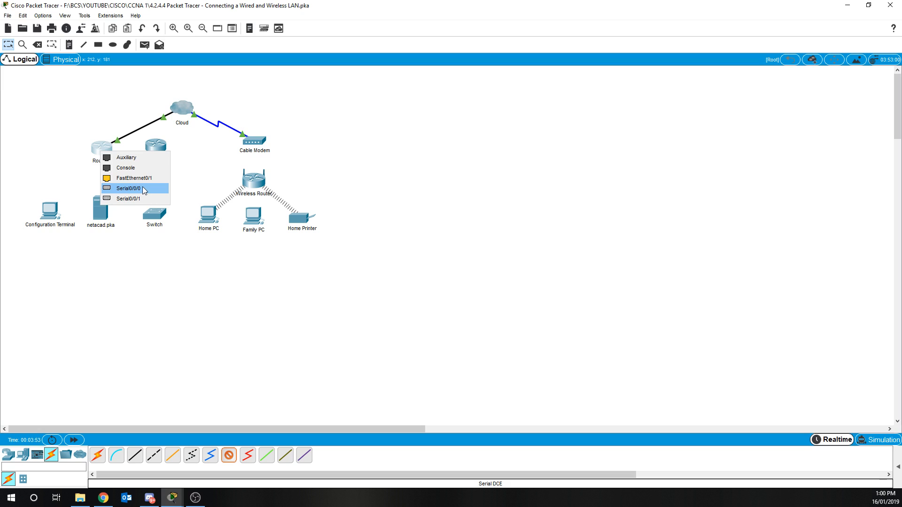
left_click(144, 189)
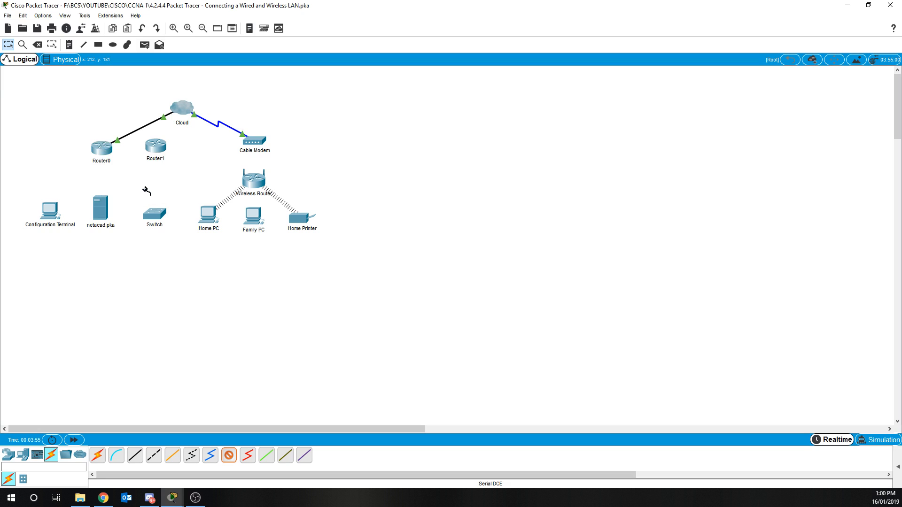
left_click(155, 147)
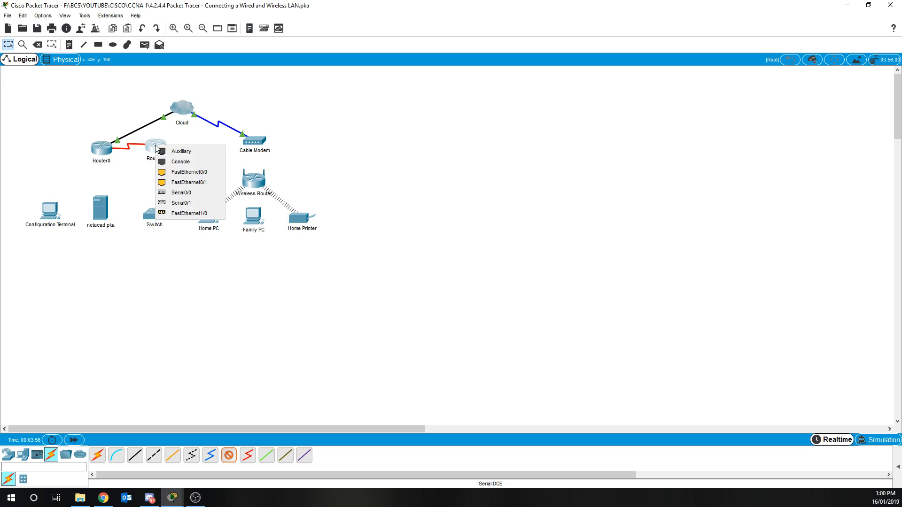
left_click(210, 192)
left_click_drag(156, 145, 172, 157)
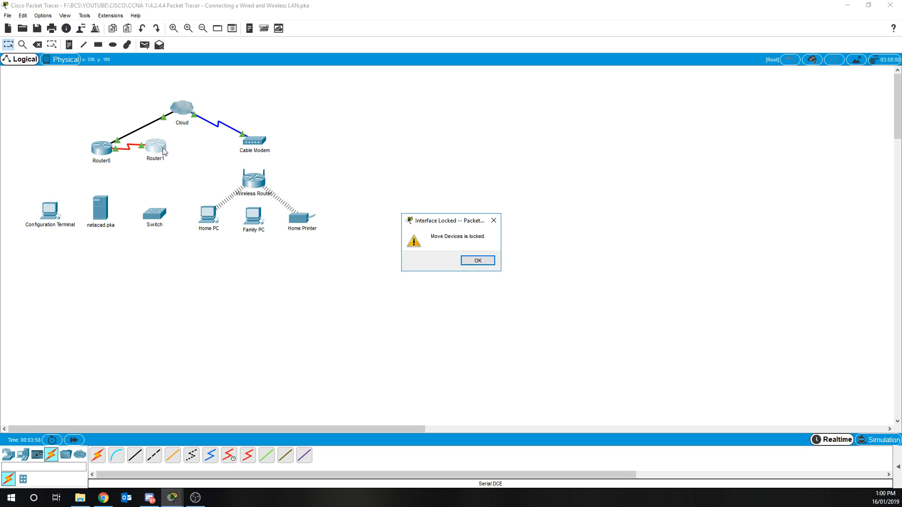
left_click(494, 220)
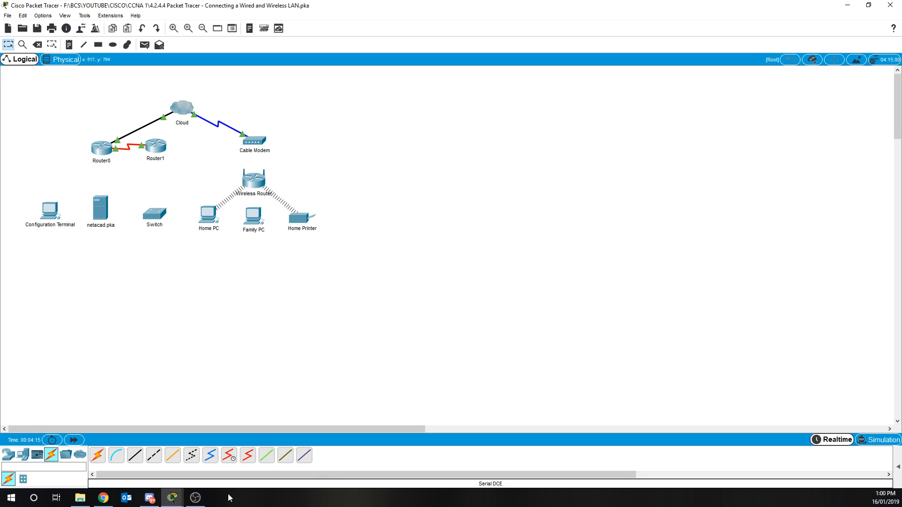
Connect Router0 FastEthernet0/1 to netacad.pka FastEthernet0 with a Copper Cross-Over cable.
left_click(160, 458)
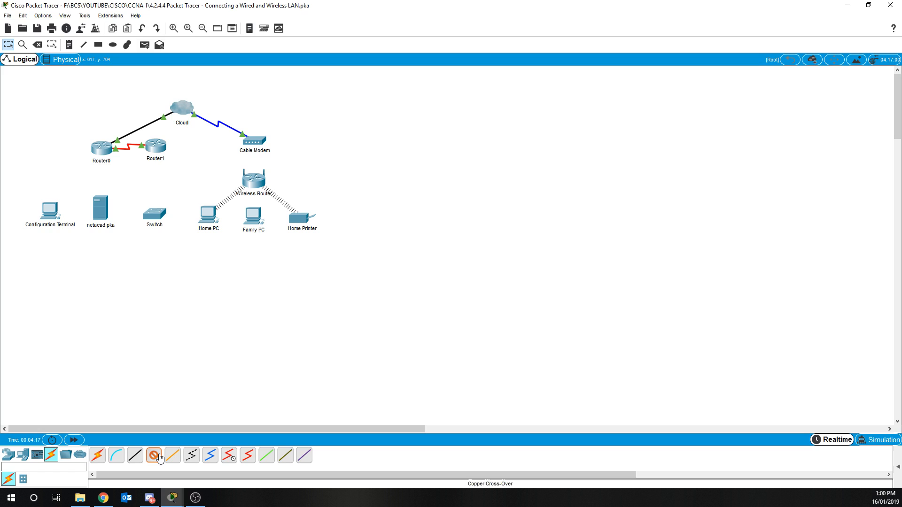
left_click(100, 158)
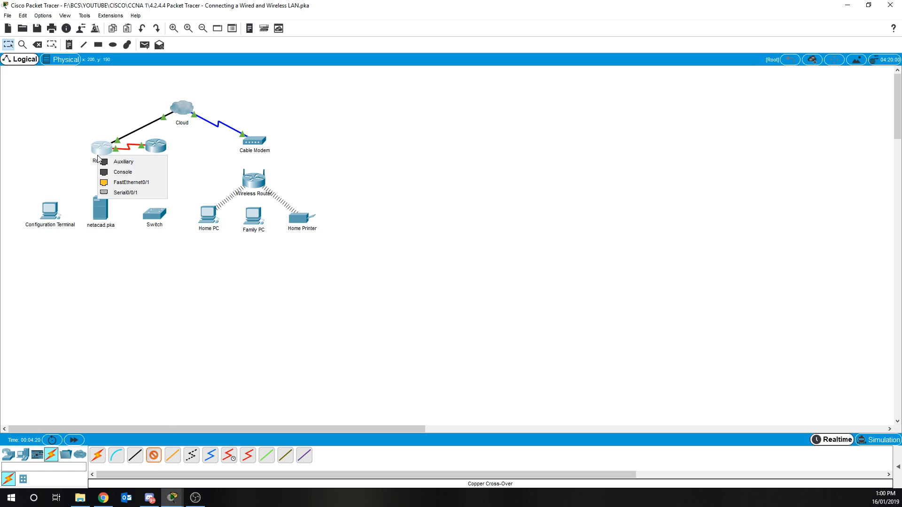
left_click(141, 186)
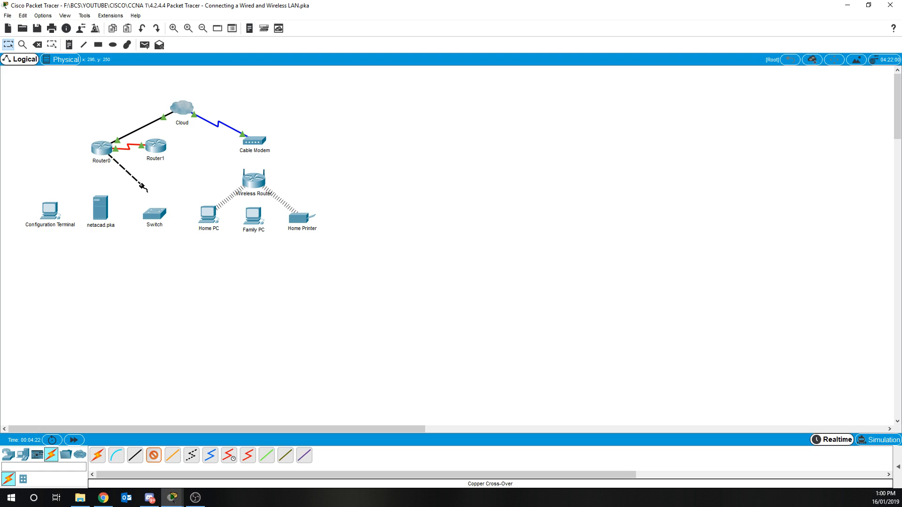
left_click(102, 210)
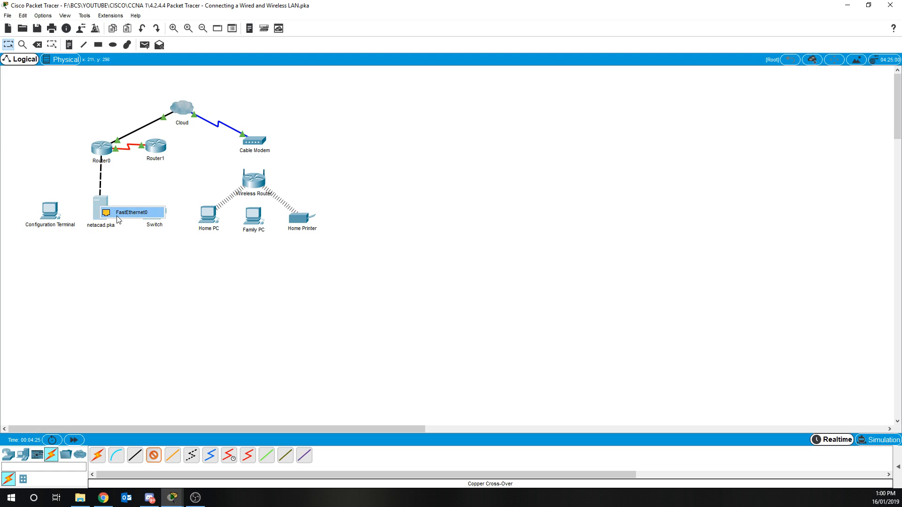
left_click(132, 213)
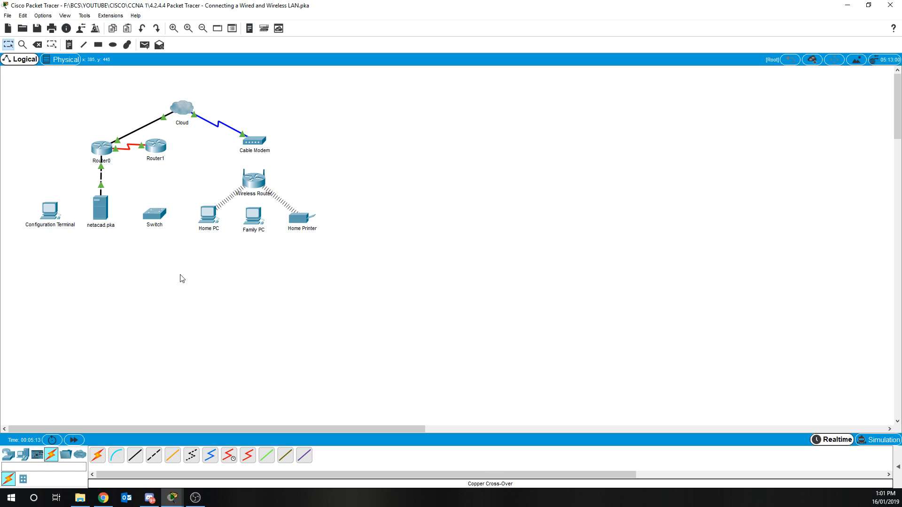
Connect the Configuration Terminal's RS232 port to the Router0 Console port with a Console cable.
left_click(154, 455)
left_click(116, 456)
left_click(52, 211)
left_click(61, 227)
left_click(99, 149)
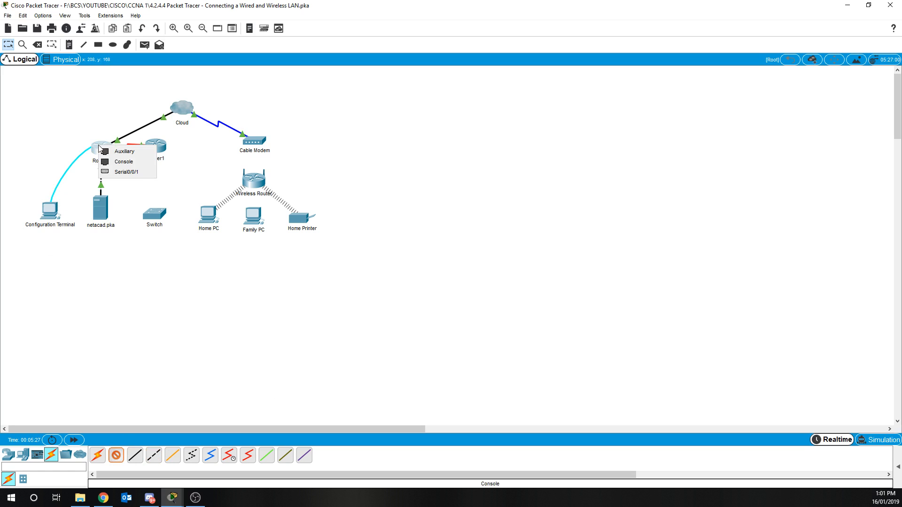
left_click(136, 163)
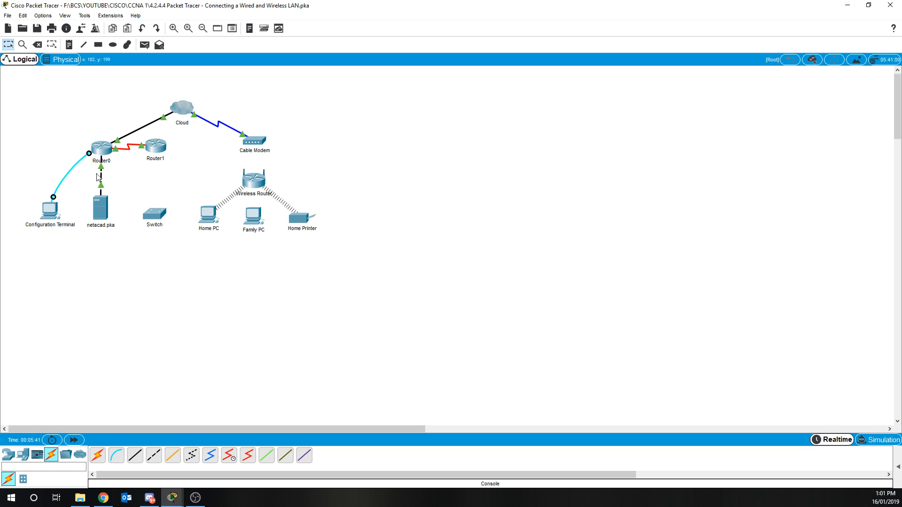
Try to connect Router1 FastEthernet0/1 to Switch FastEthernet0/1 with a Copper Straight-Through cable.
left_click(139, 461)
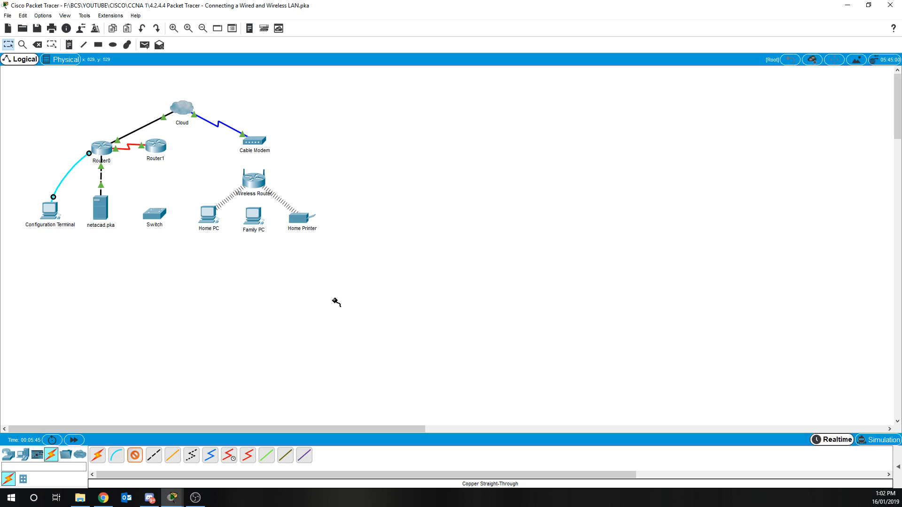
left_click(163, 153)
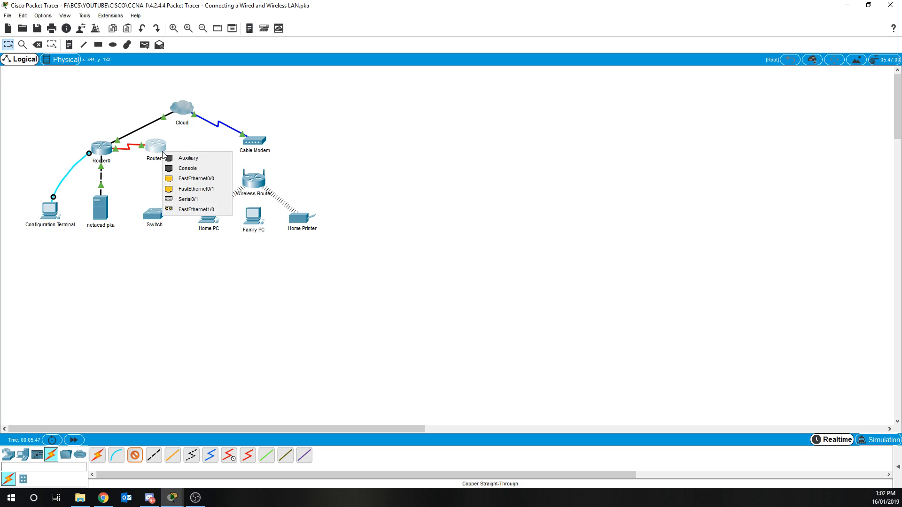
left_click(213, 189)
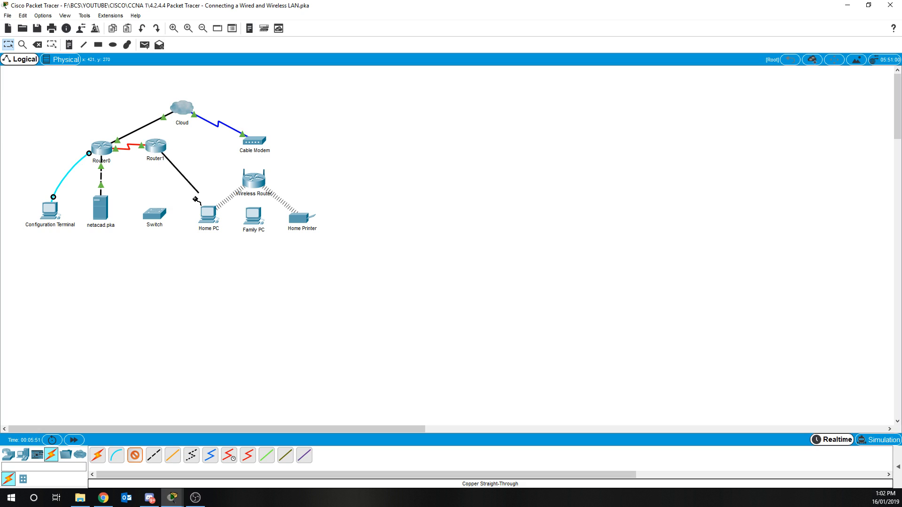
left_click(156, 217)
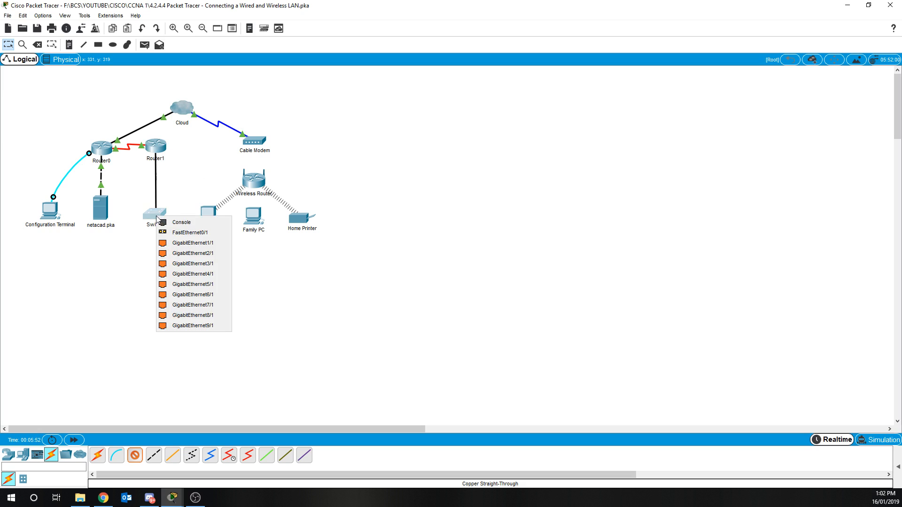
left_click(178, 233)
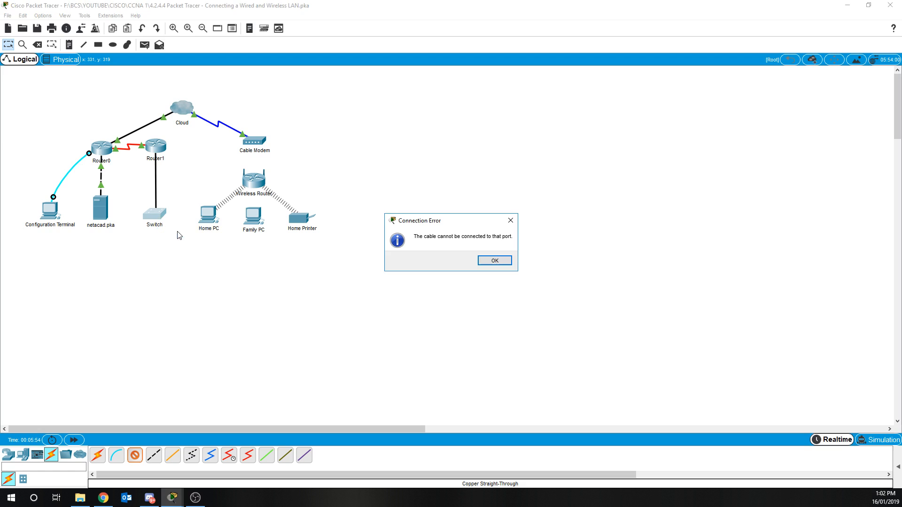
left_click(499, 262)
left_click(158, 215)
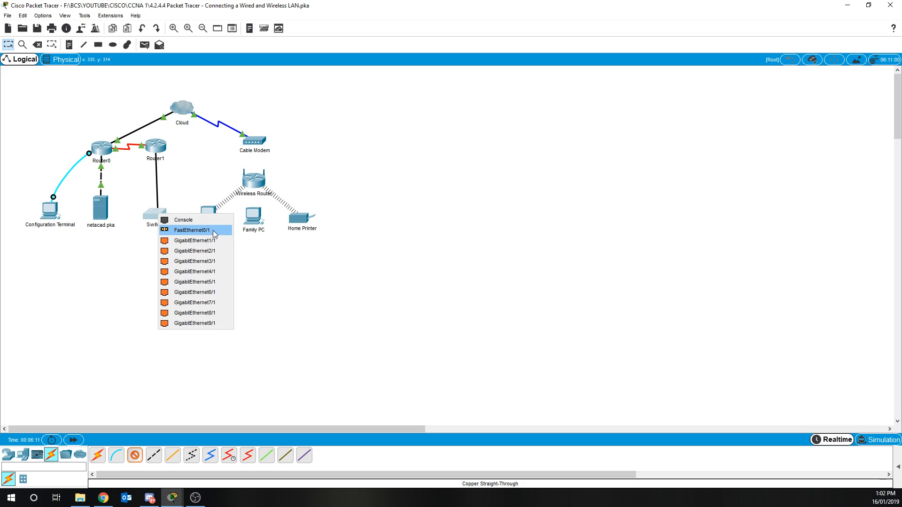
left_click(136, 458)
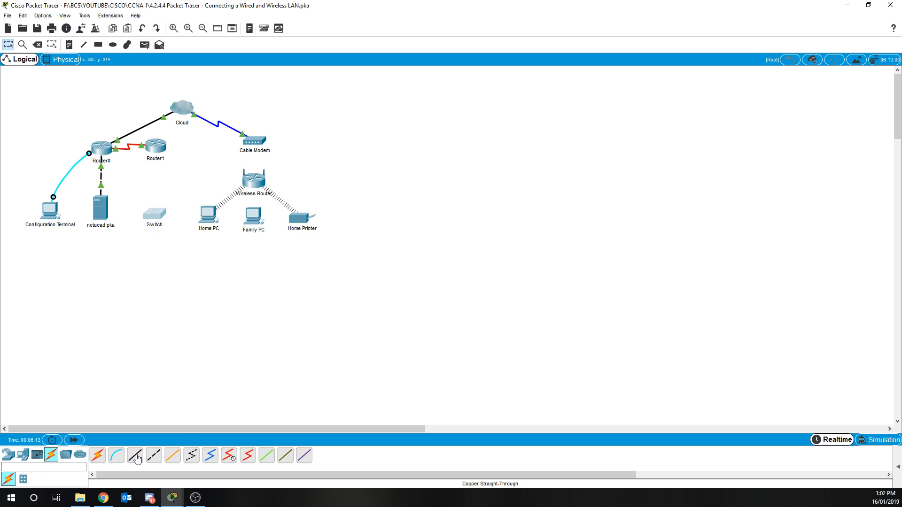
Try to connect Router1 FastEthernet0/0 to Switch FastEthernet0/1 with a Copper Straight-Through cable.
left_click(137, 457)
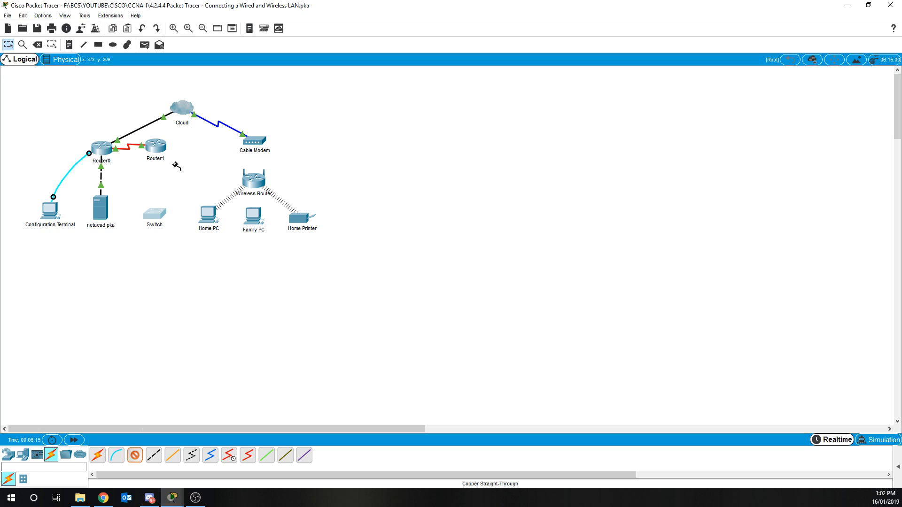
left_click(158, 146)
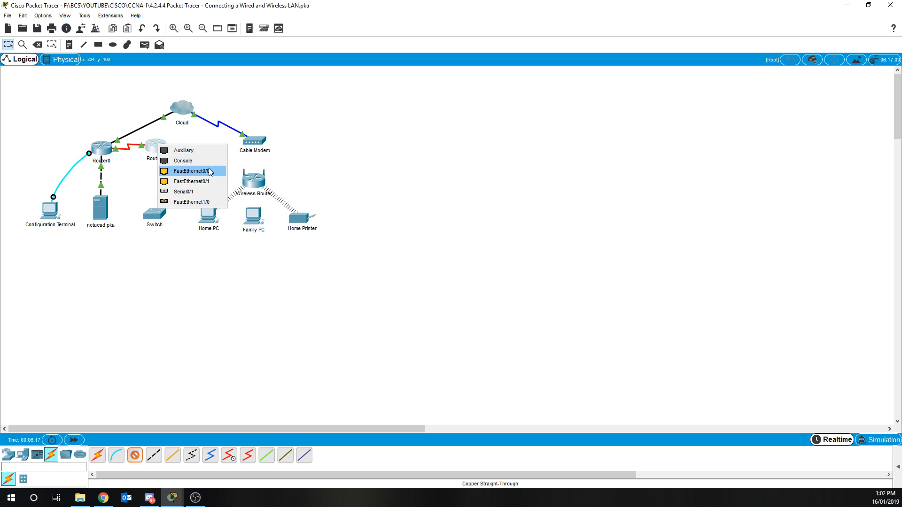
left_click(206, 171)
left_click(155, 212)
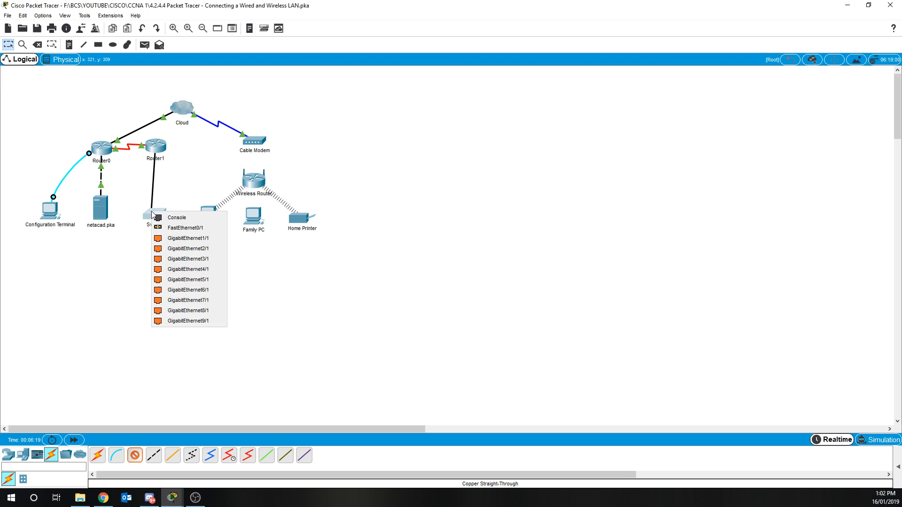
left_click(185, 226)
left_click(495, 261)
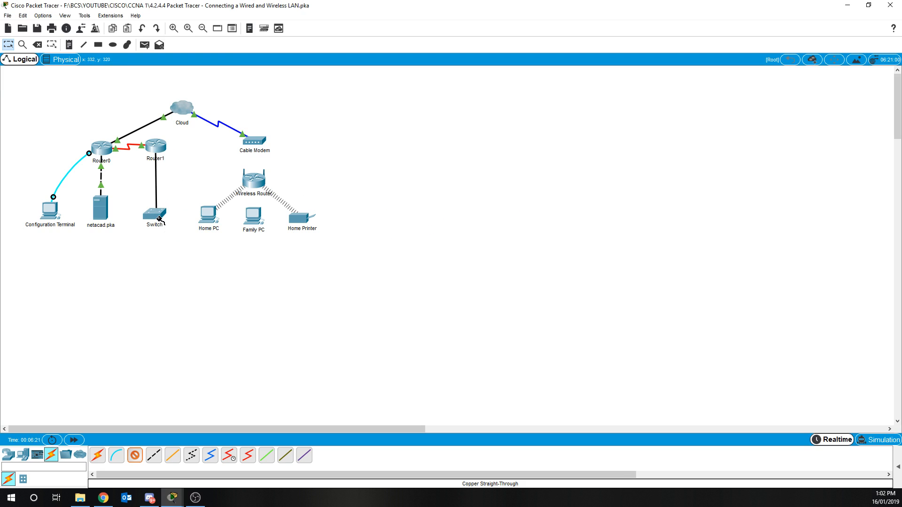
left_click(157, 218)
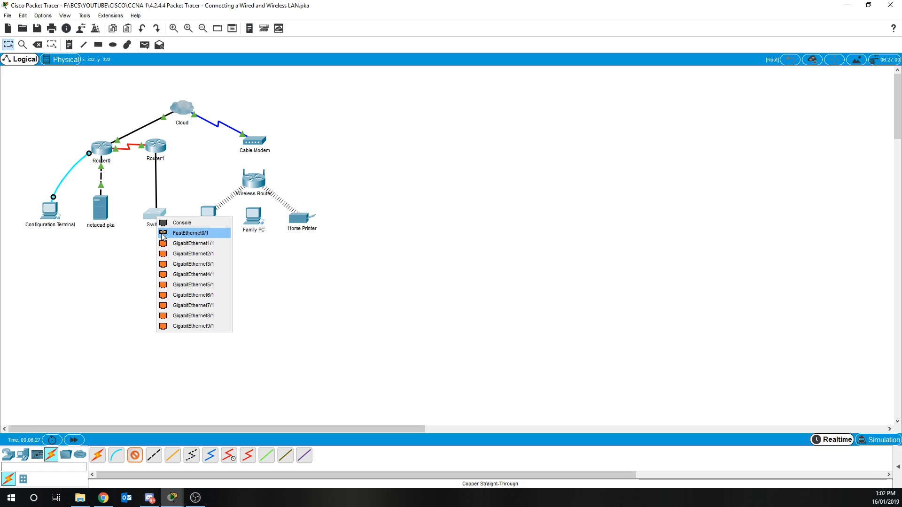
left_click(164, 233)
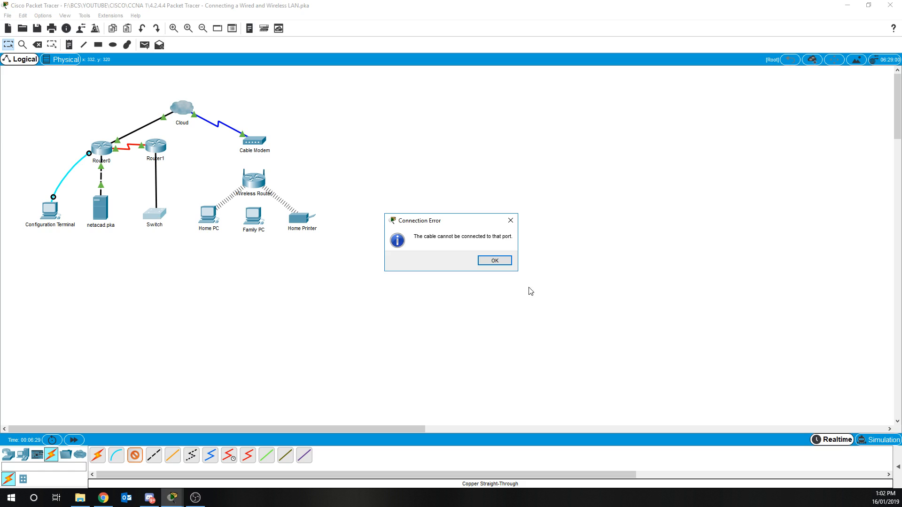
left_click(494, 259)
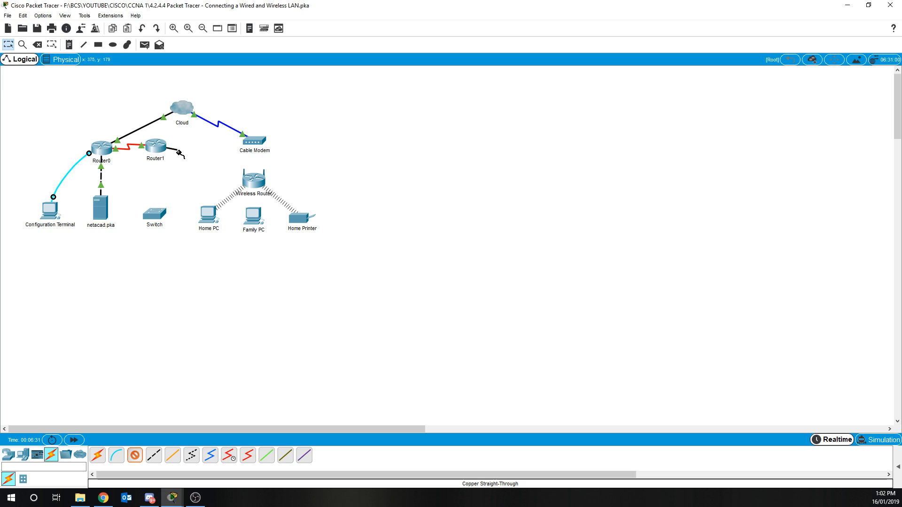
left_click(183, 425)
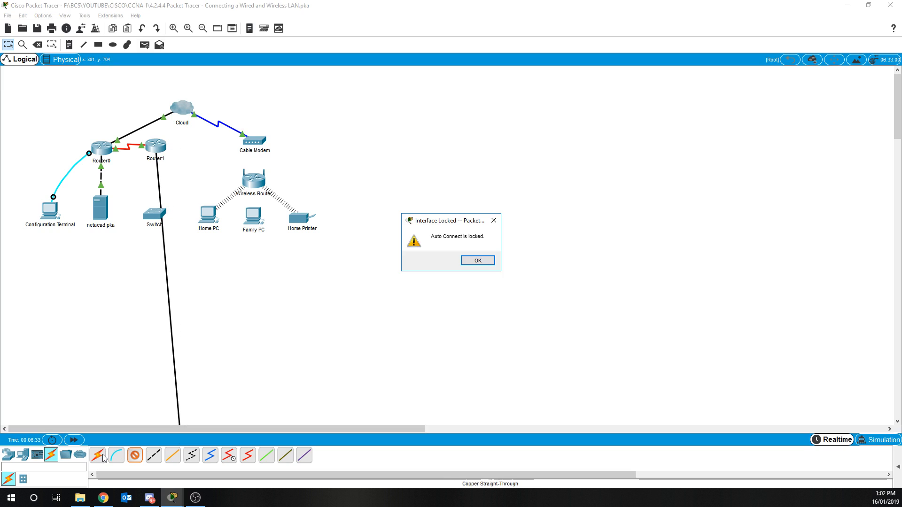
left_click(479, 259)
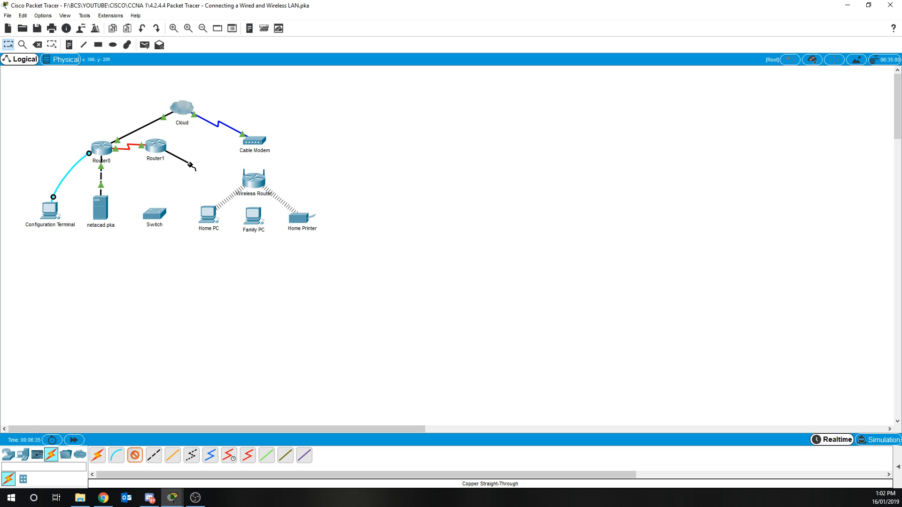
left_click(38, 46)
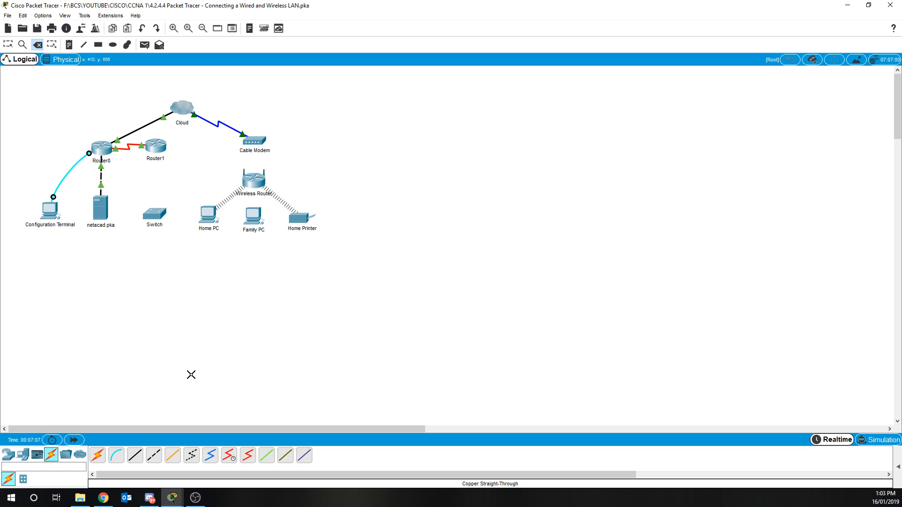
Connect Cable Modem Port 1 to Wireless Router Ethernet 1 with a Copper Straight-Through cable and delete that link.
left_click(139, 461)
left_click(259, 141)
left_click(263, 144)
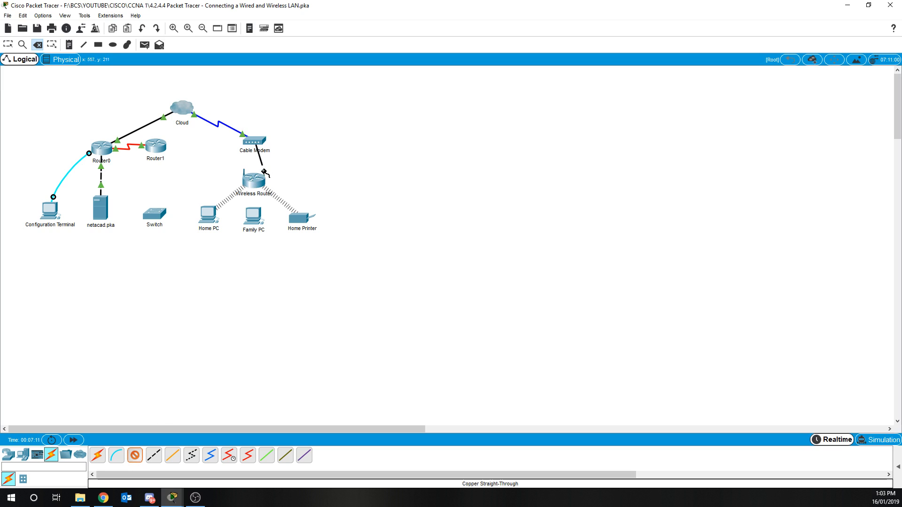
left_click(259, 179)
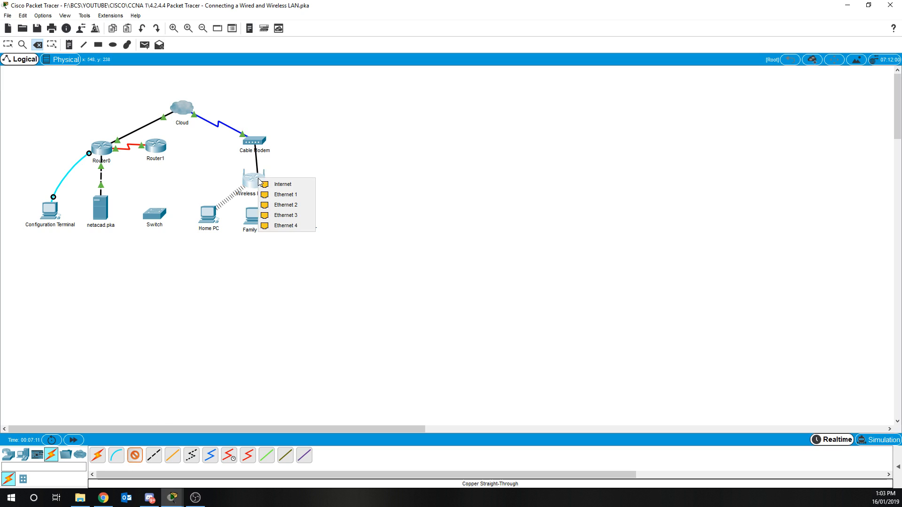
left_click(299, 195)
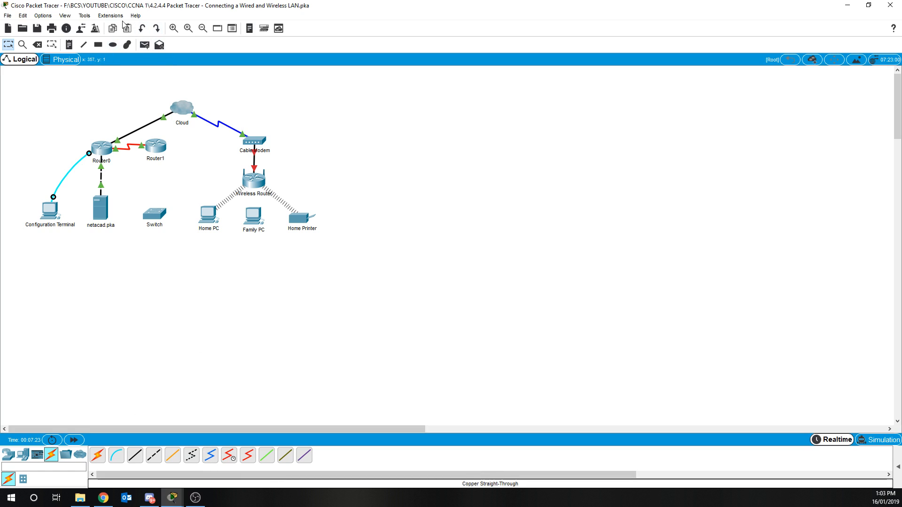
left_click(37, 45)
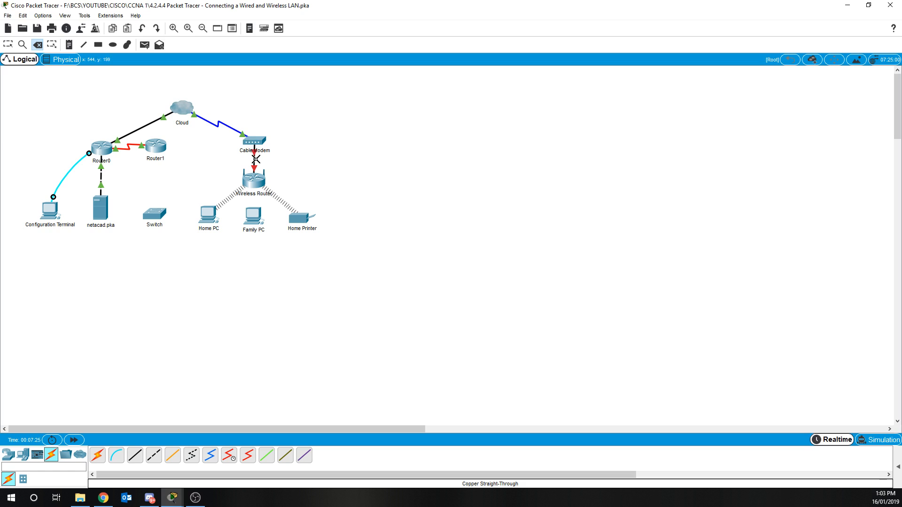
left_click(254, 158)
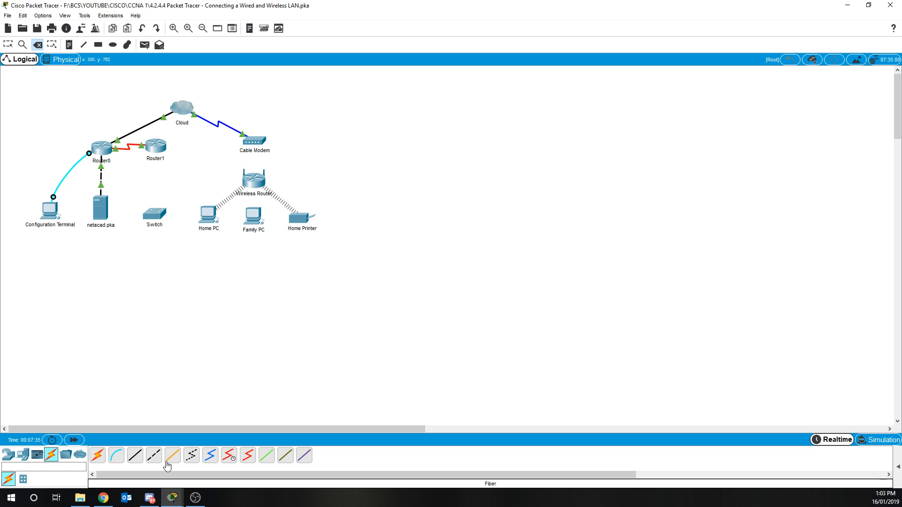
Connect Cable Modem Port 1 to the Wireless Router Internet port with a Copper Straight-Through cable.
left_click(136, 459)
left_click(255, 142)
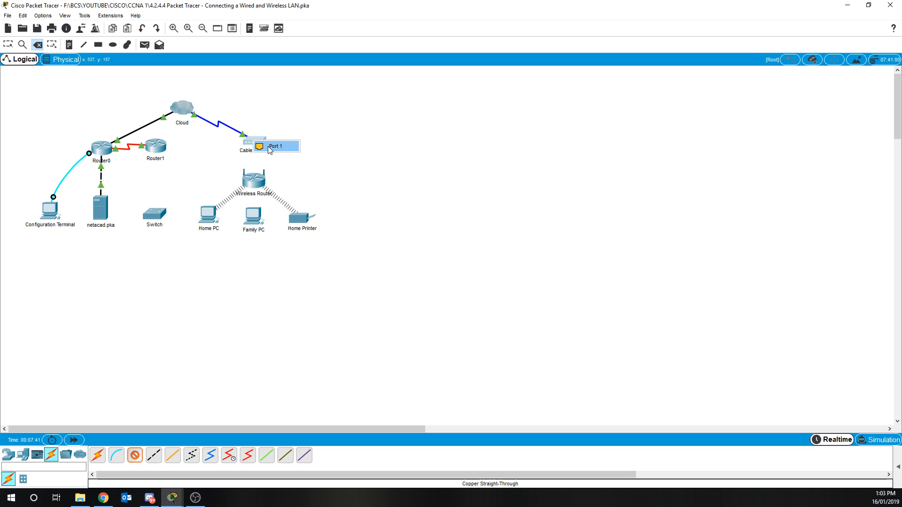
left_click(271, 147)
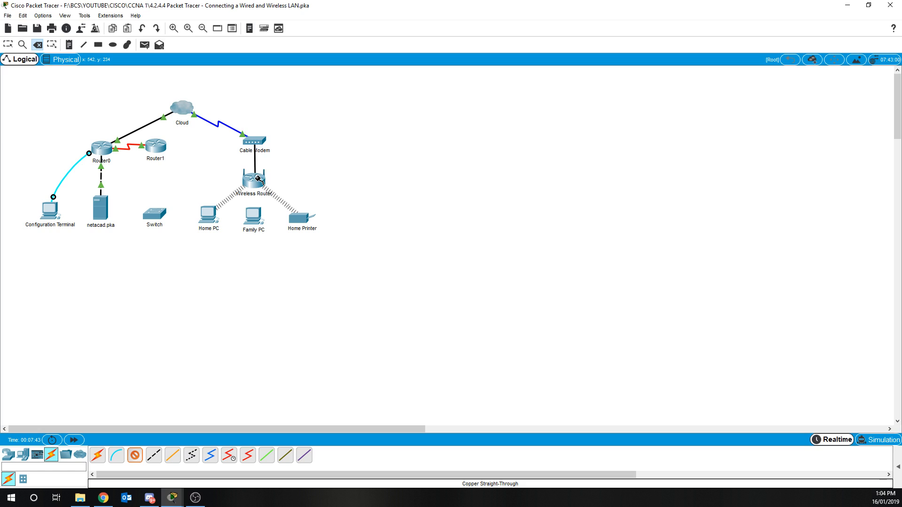
left_click(258, 179)
left_click(280, 190)
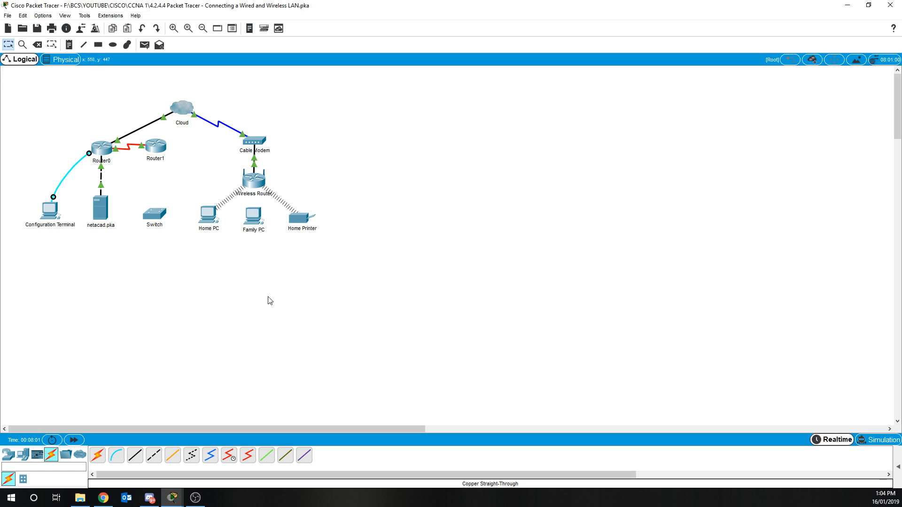
Connect Wireless Router Ethernet 1 to the Family PC with a Copper Straight-Through cable.
left_click(135, 455)
left_click(251, 184)
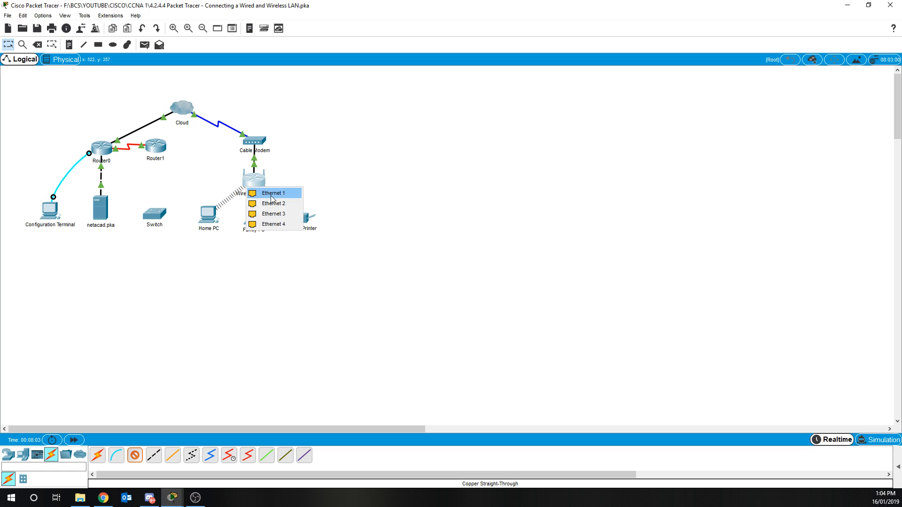
left_click(263, 192)
left_click(254, 217)
left_click(288, 254)
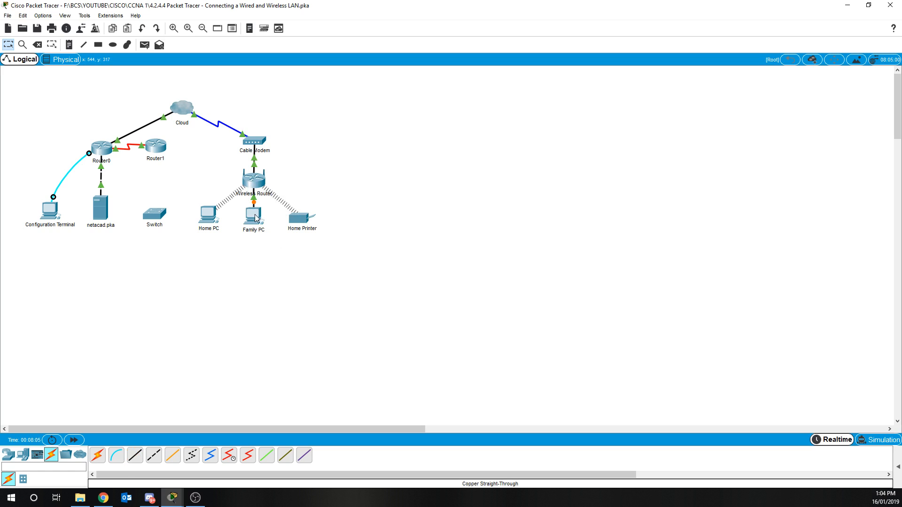
Try to move the Family PC slightly further down from the Wireless Router.
left_click_drag(257, 219, 258, 237)
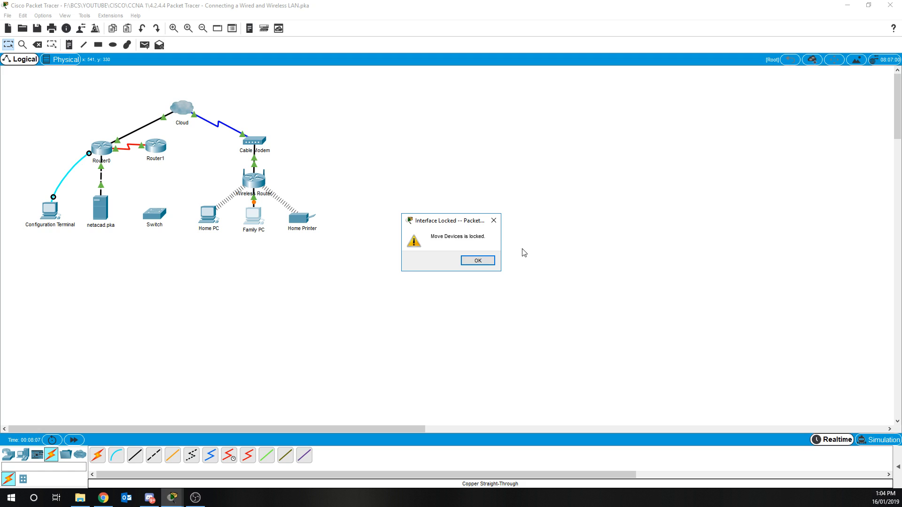
left_click(496, 223)
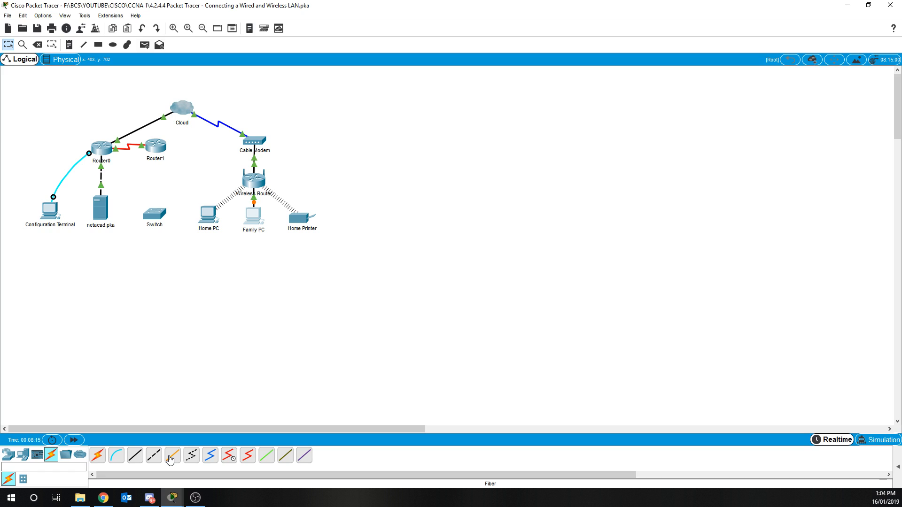
Try to connect Router1 FastEthernet0/1 to the Switch with a Copper Cross-Over cable.
left_click(137, 463)
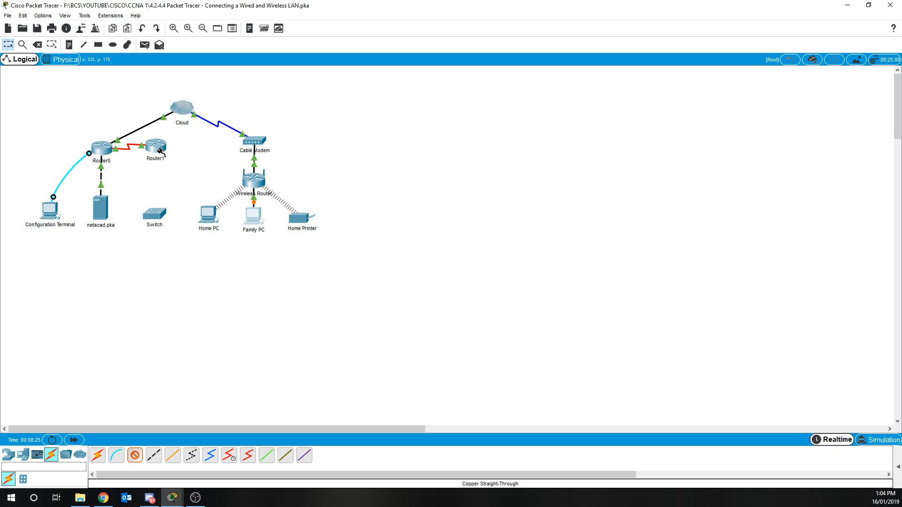
left_click(154, 457)
left_click(159, 146)
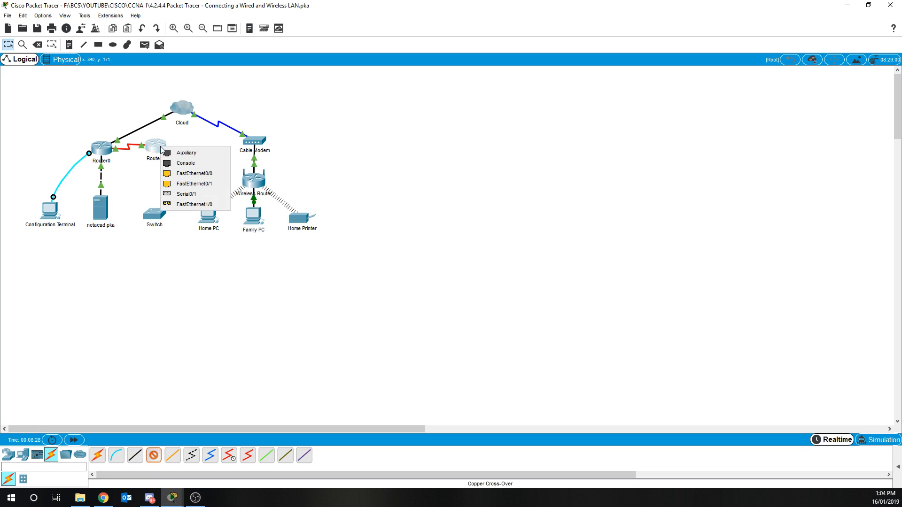
left_click(210, 173)
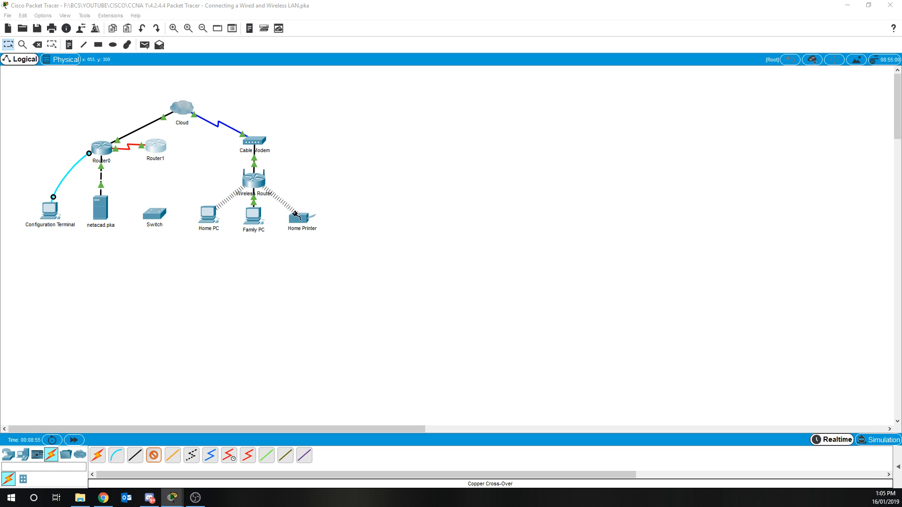
left_click(159, 147)
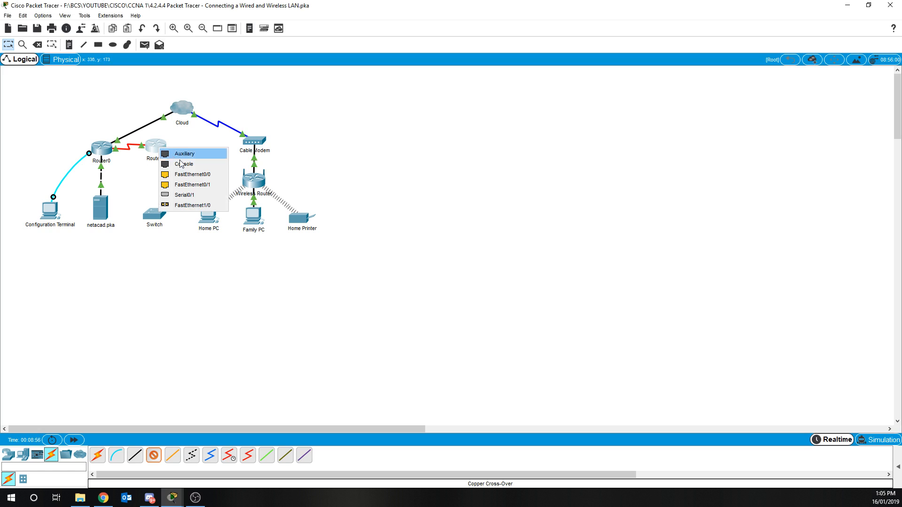
left_click(216, 185)
left_click(151, 213)
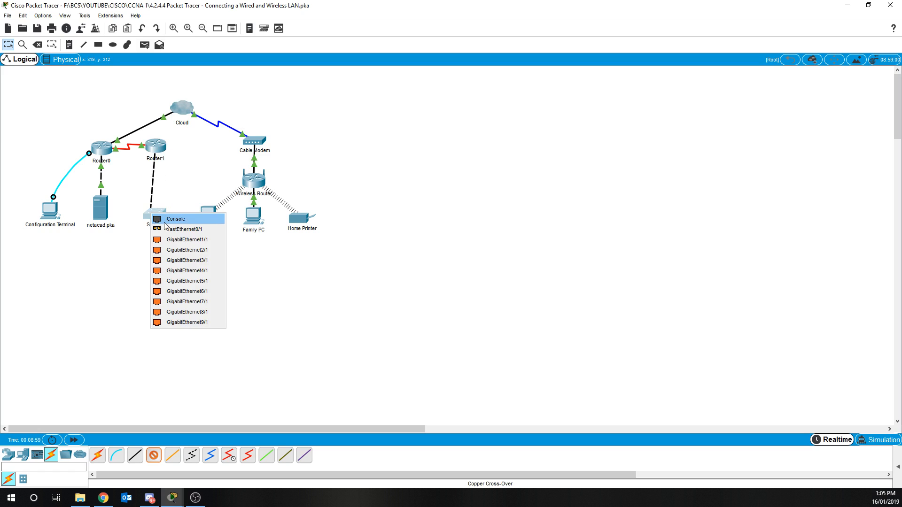
left_click(162, 216)
left_click(493, 262)
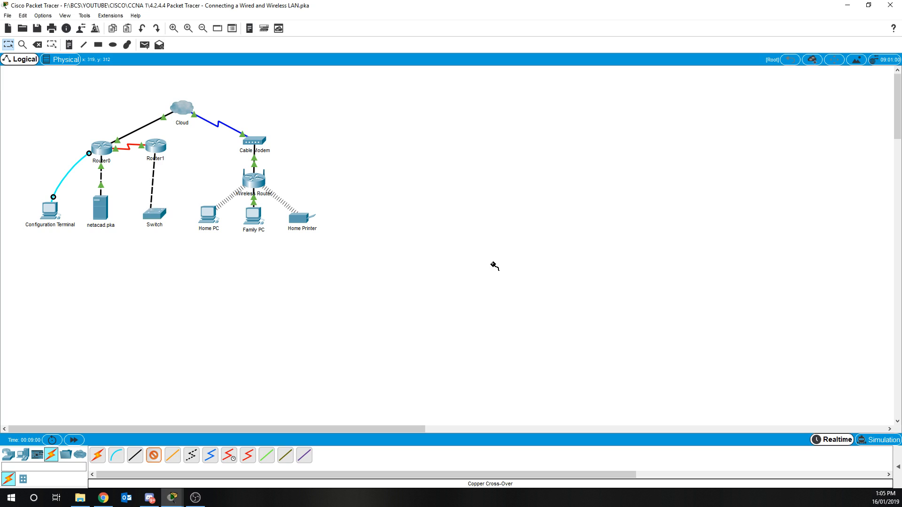
left_click(163, 214)
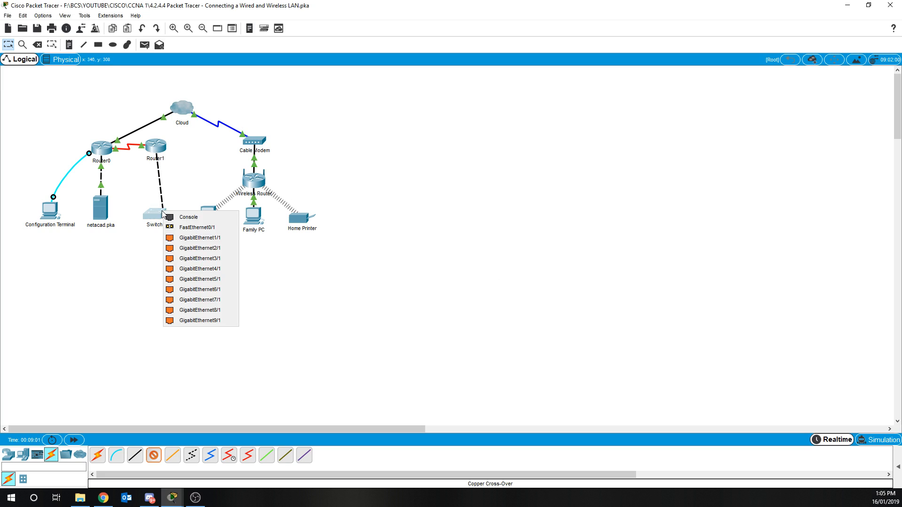
left_click(402, 324)
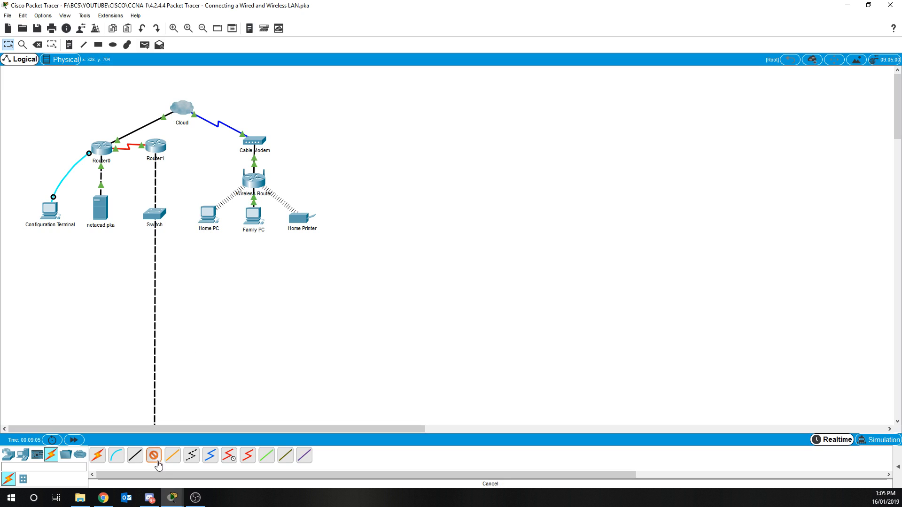
left_click(137, 458)
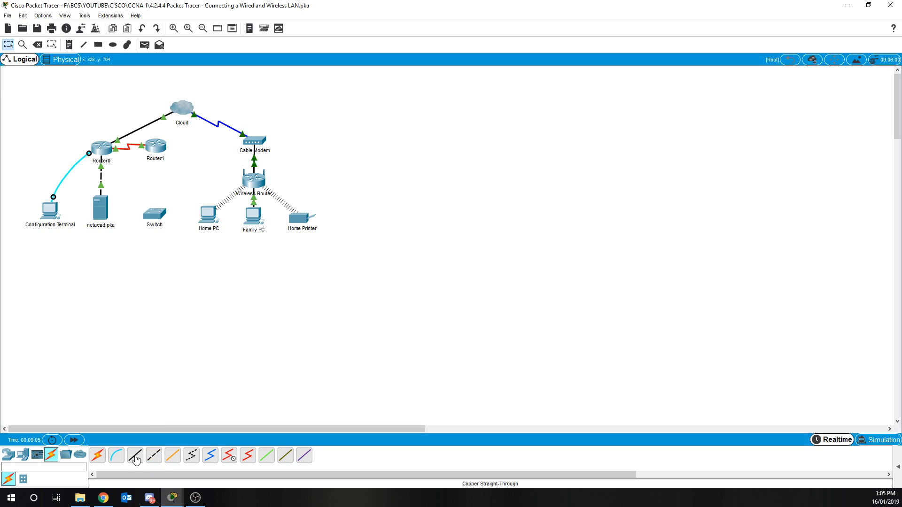
Try to attach a Fiber cable to Router1's FastEthernet0/0 port.
left_click(173, 455)
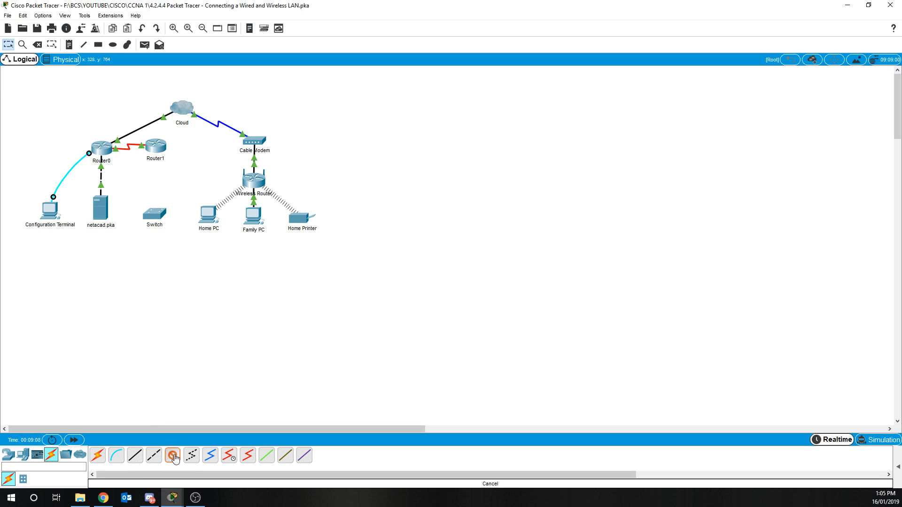
left_click(163, 148)
left_click(196, 175)
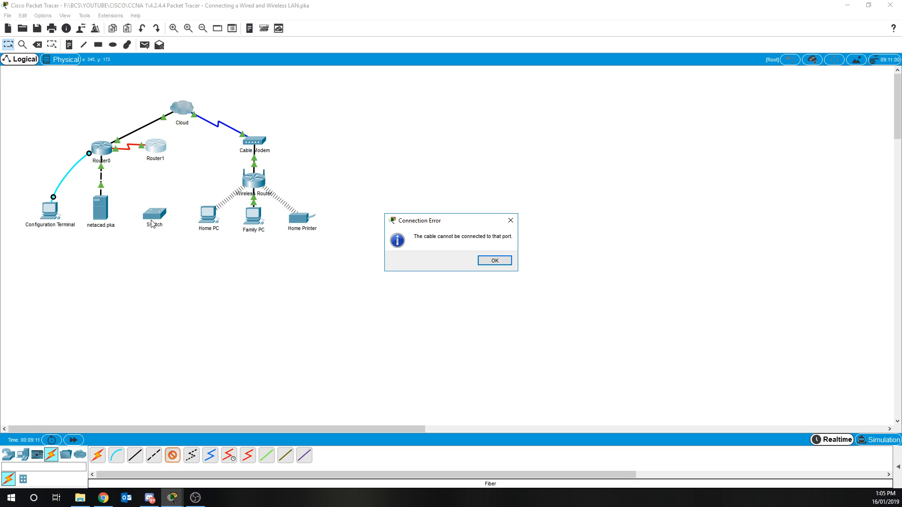
left_click(493, 261)
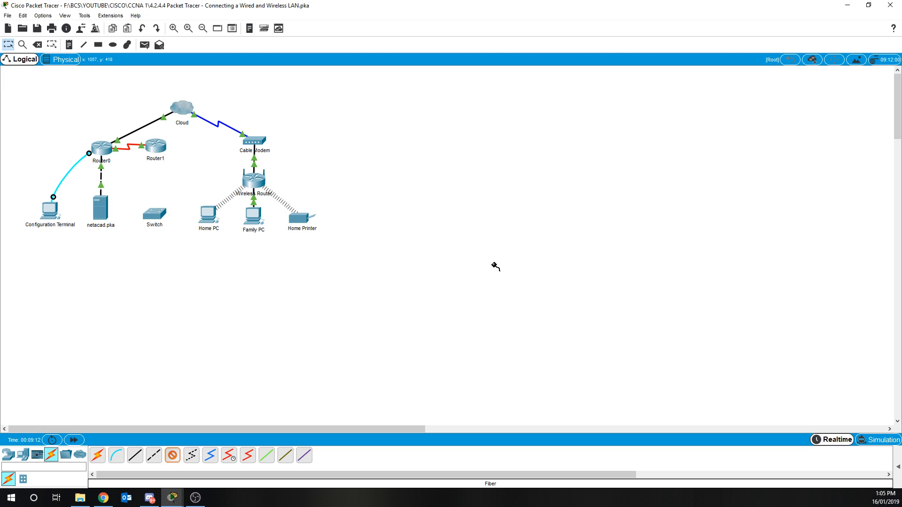
Try to attach a Coaxial cable to Router1's FastEthernet0/1 port.
left_click(211, 455)
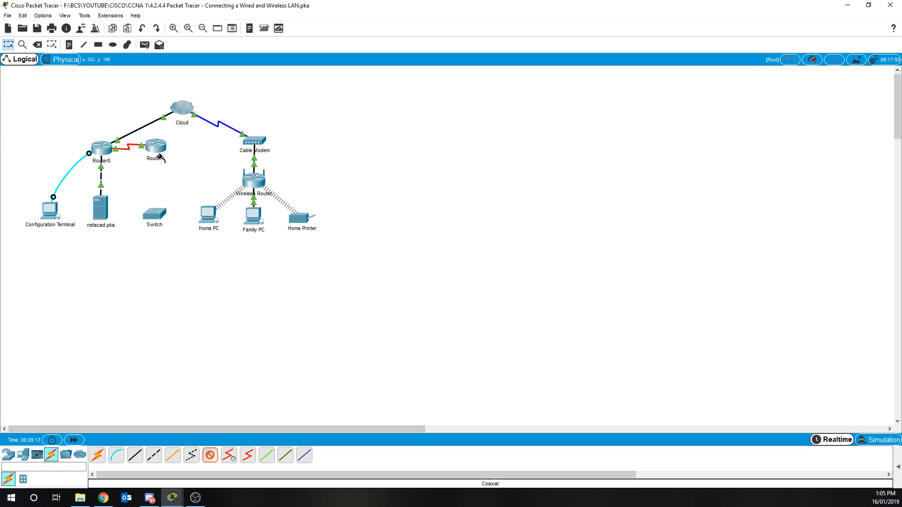
left_click(157, 155)
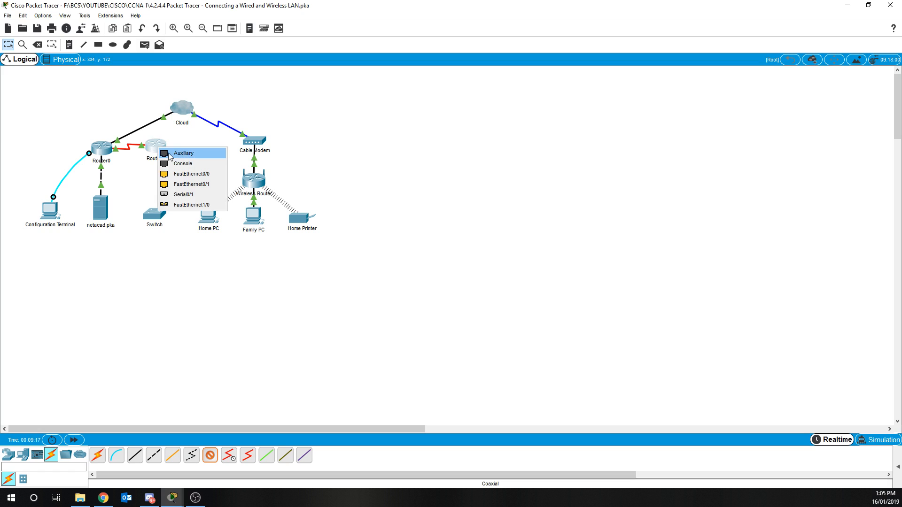
left_click(210, 185)
left_click(494, 261)
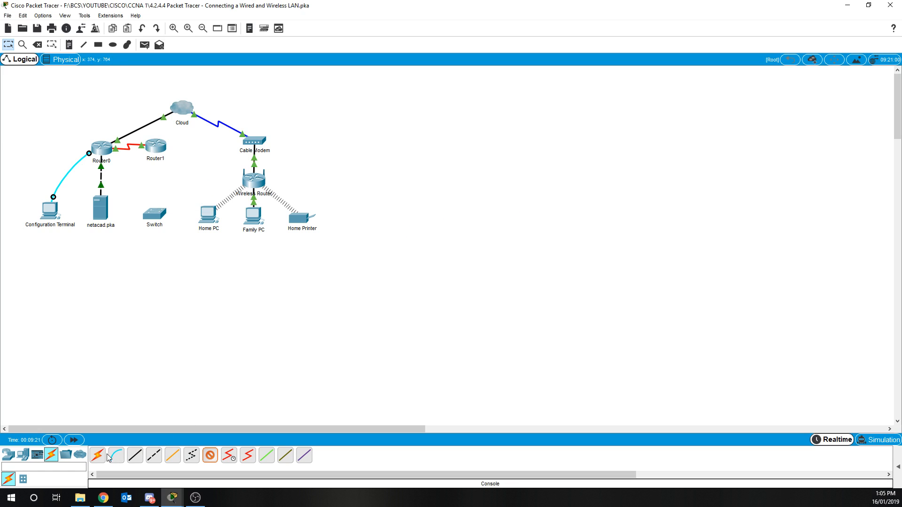
left_click(210, 455)
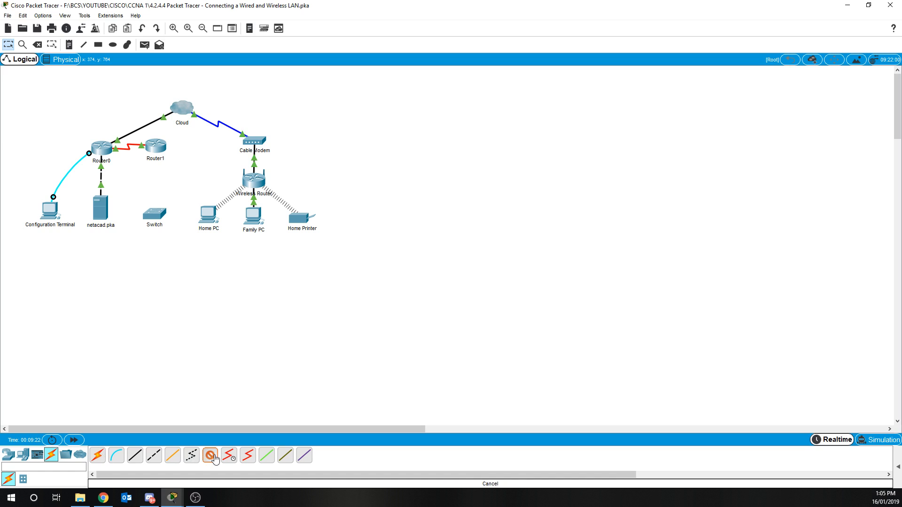
Try to attach an Octal cable and an IoT Custom Cable to Router1's FastEthernet ports.
left_click(266, 456)
left_click(158, 150)
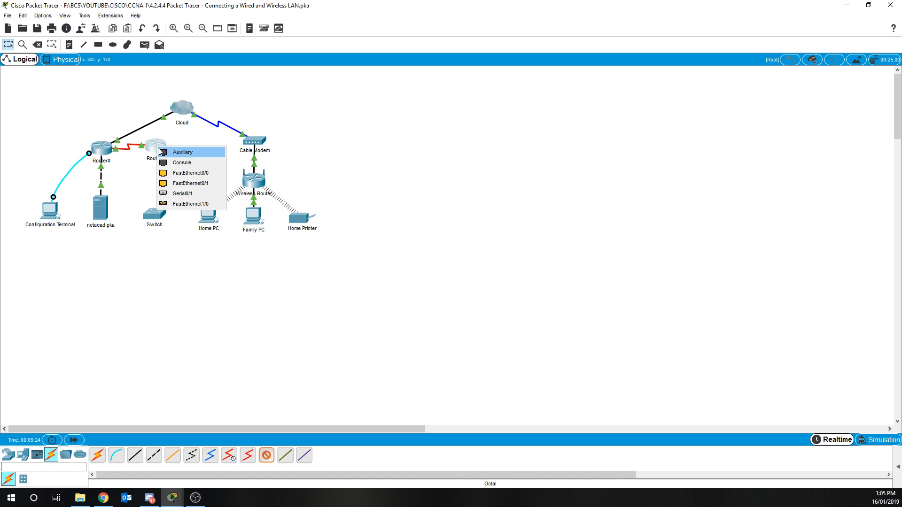
left_click(187, 173)
left_click(493, 261)
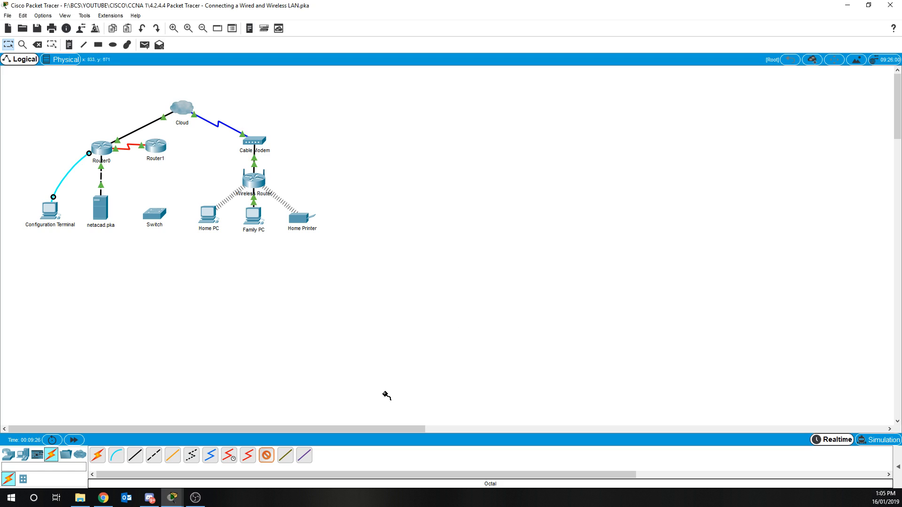
left_click(288, 456)
left_click(157, 148)
left_click(209, 181)
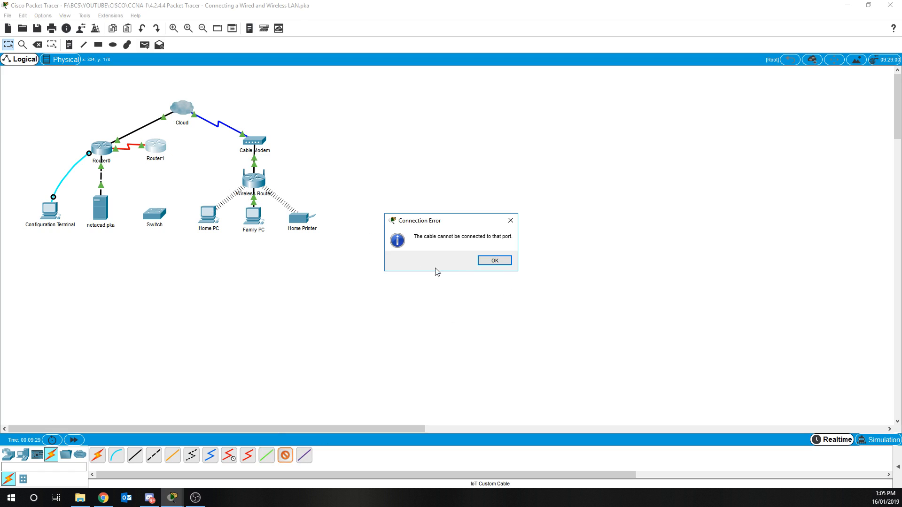
left_click(498, 260)
Try to attach a USB cable to Router1's FastEthernet0/0 port.
left_click(310, 456)
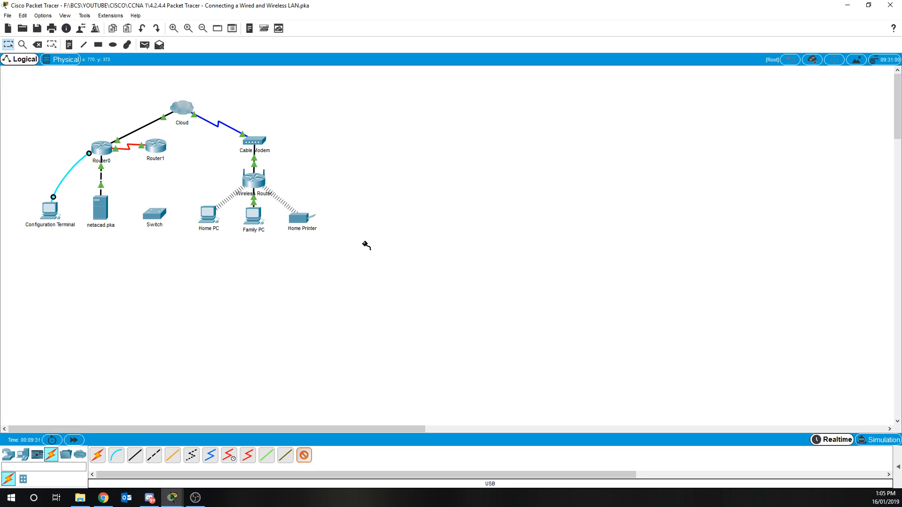
left_click(159, 147)
left_click(187, 173)
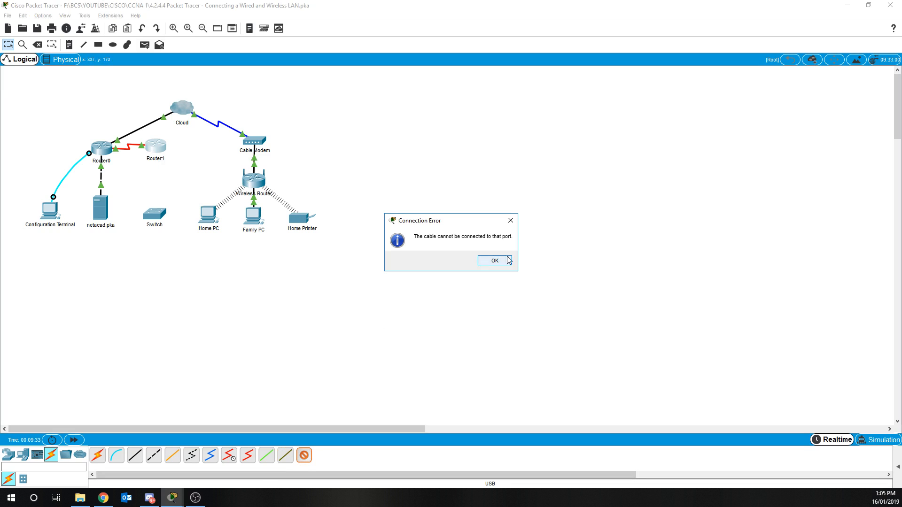
left_click(510, 221)
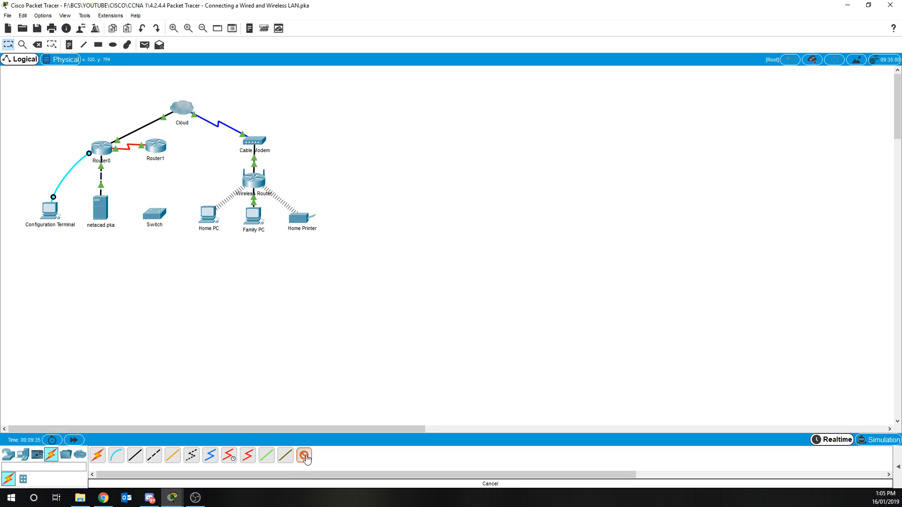
key("Escape")
left_click(137, 460)
left_click(155, 146)
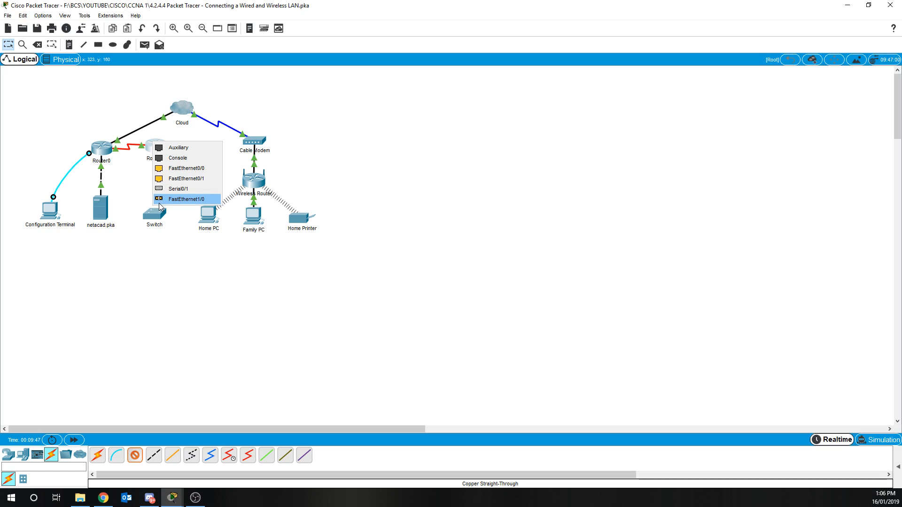
left_click(167, 303)
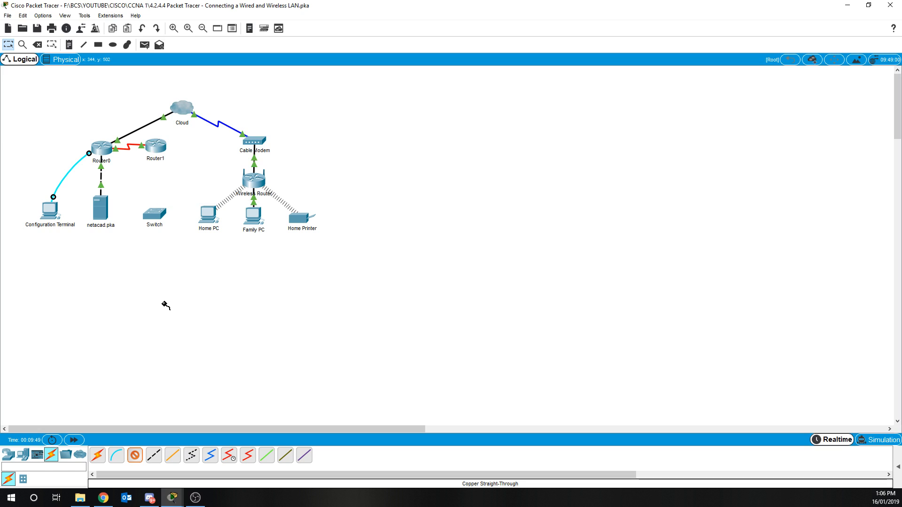
Connect Router1 FastEthernet1/0 to Switch FastEthernet0/1 with a Fiber cable.
left_click(173, 458)
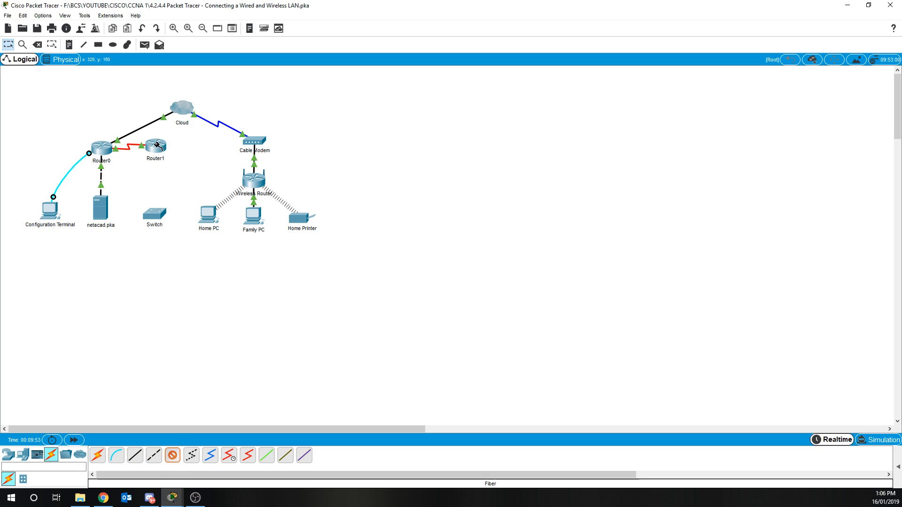
left_click(156, 146)
left_click(187, 205)
left_click(155, 215)
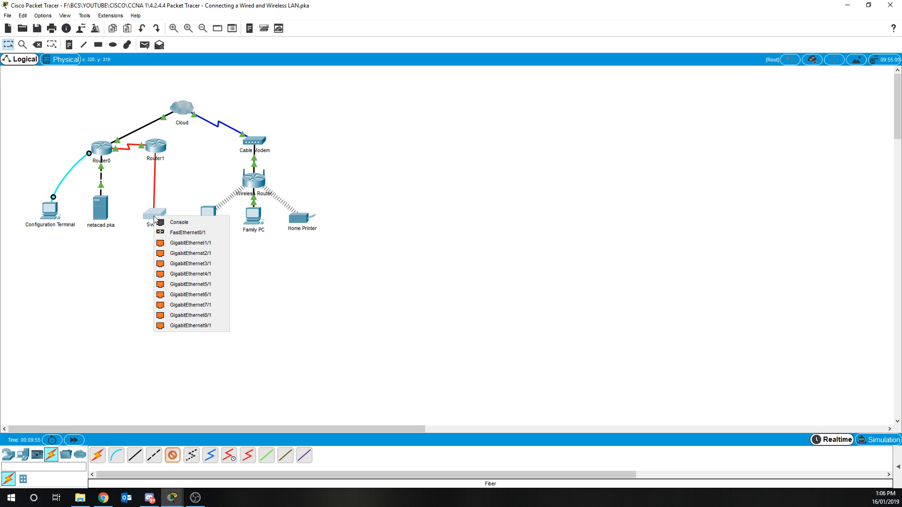
left_click(181, 233)
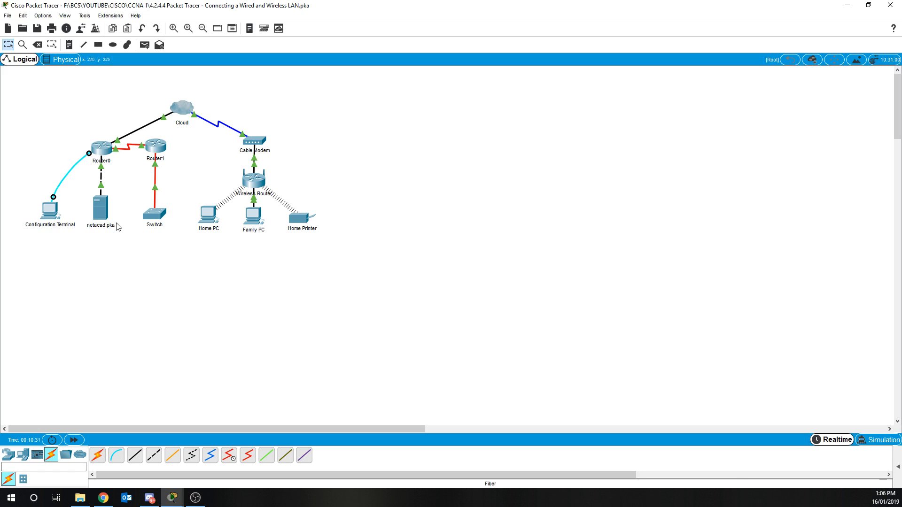
left_click(134, 456)
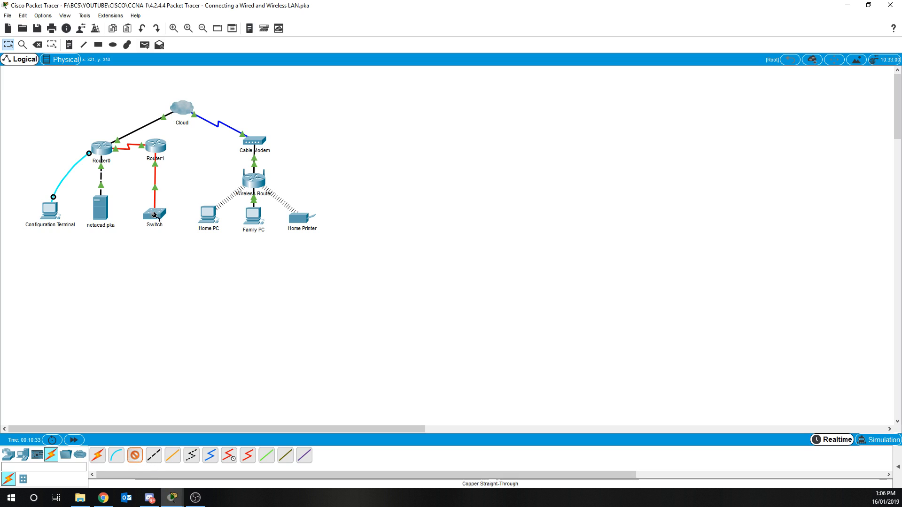
left_click(154, 216)
left_click(288, 280)
left_click(156, 152)
left_click(214, 270)
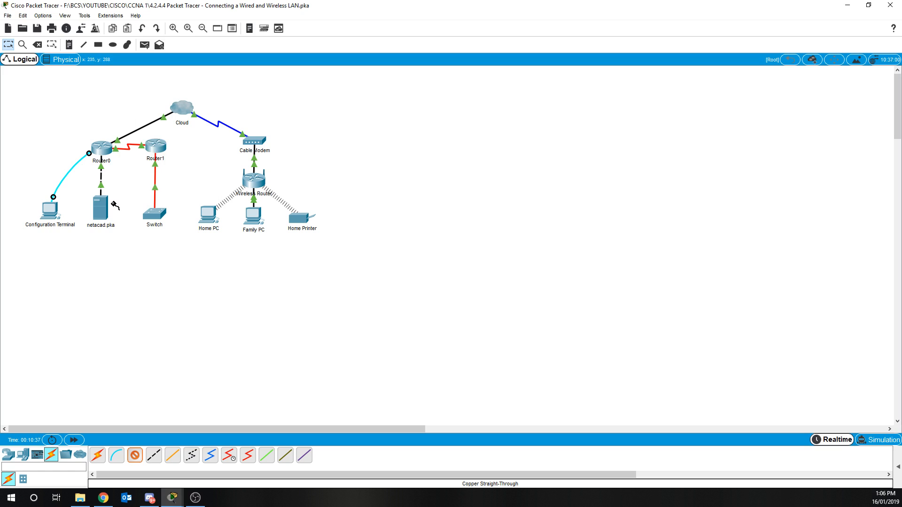